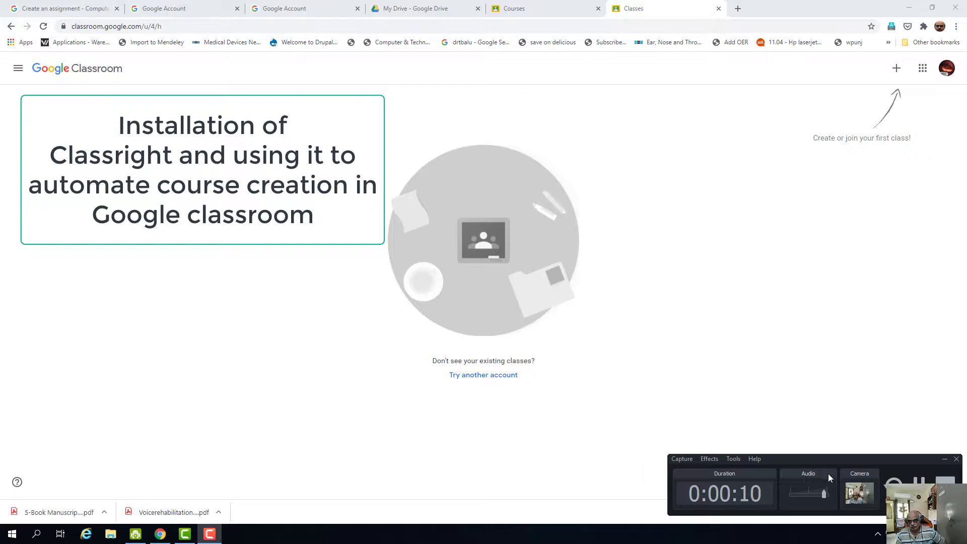
Step: Browse the account's three existing Classroom classes, then switch to the My Drive tab
left_click(946, 460)
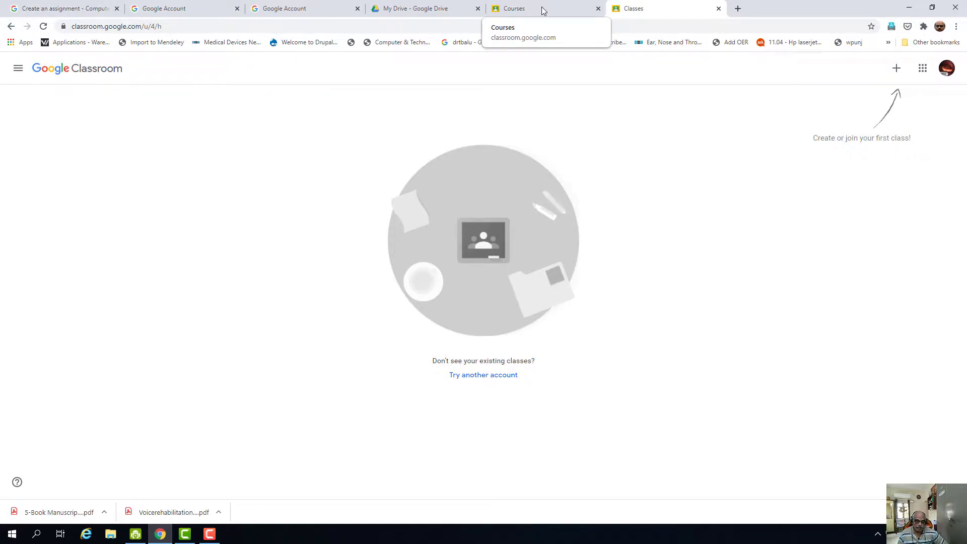
left_click(543, 10)
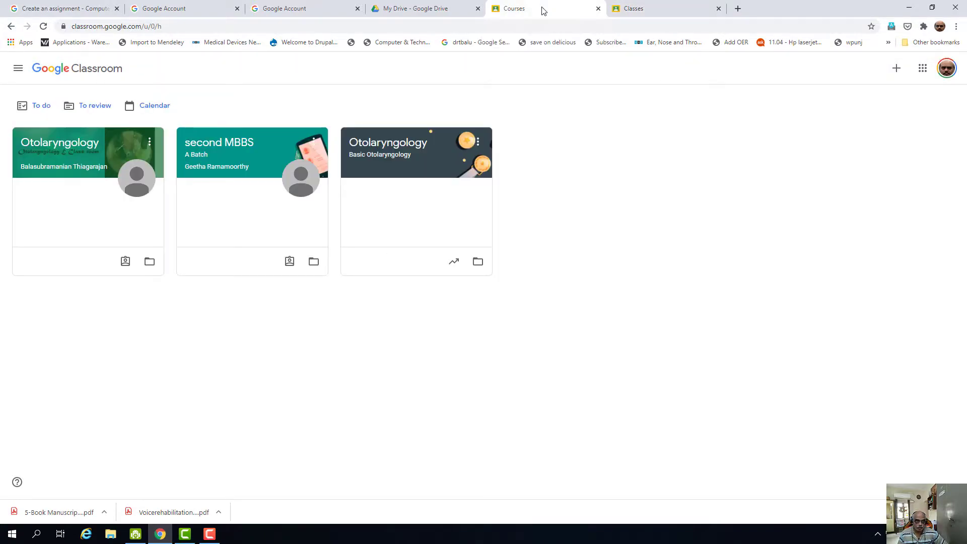
left_click(394, 9)
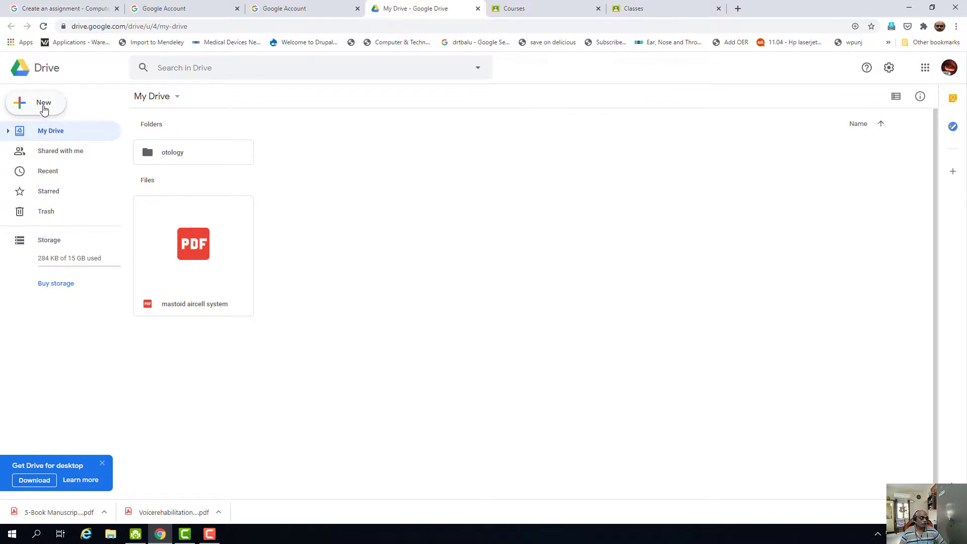
Step: Create a blank Untitled spreadsheet using Drive's New > Google Sheets
left_click(43, 107)
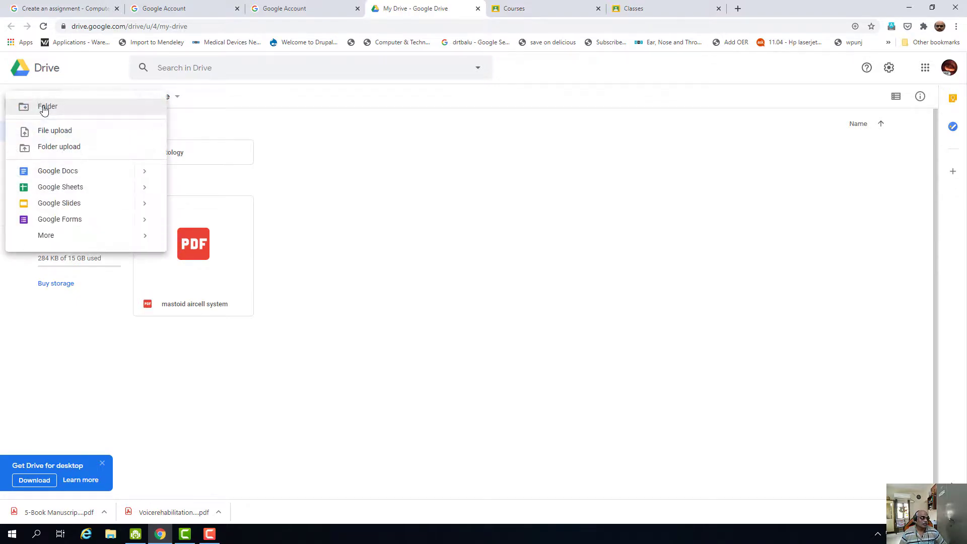
left_click(70, 189)
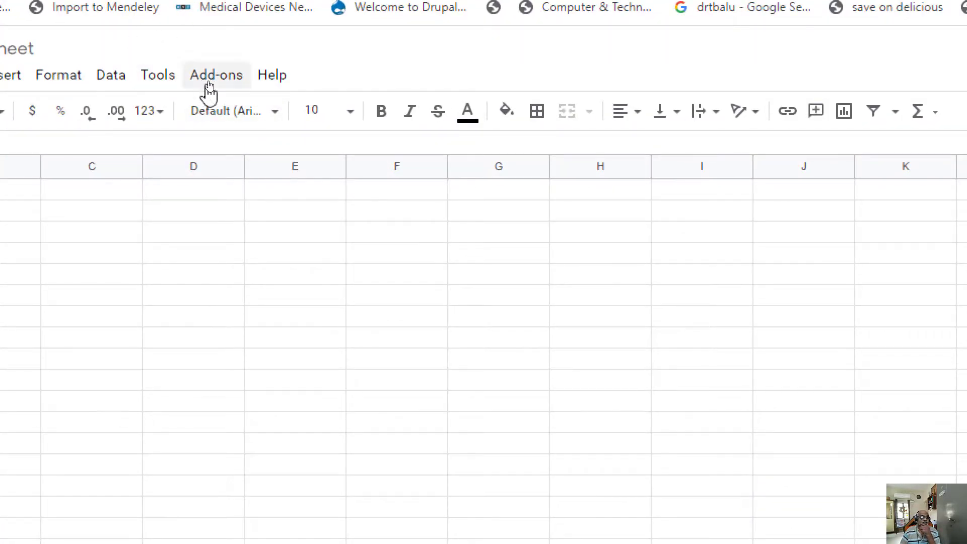
Step: Open Add-ons > Get add-ons and click into the Marketplace search box
left_click(218, 79)
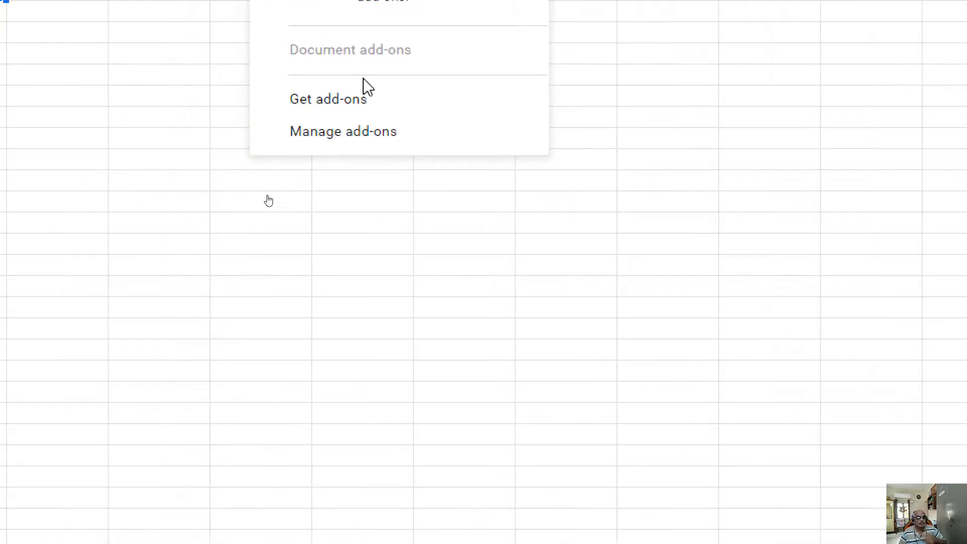
left_click(358, 104)
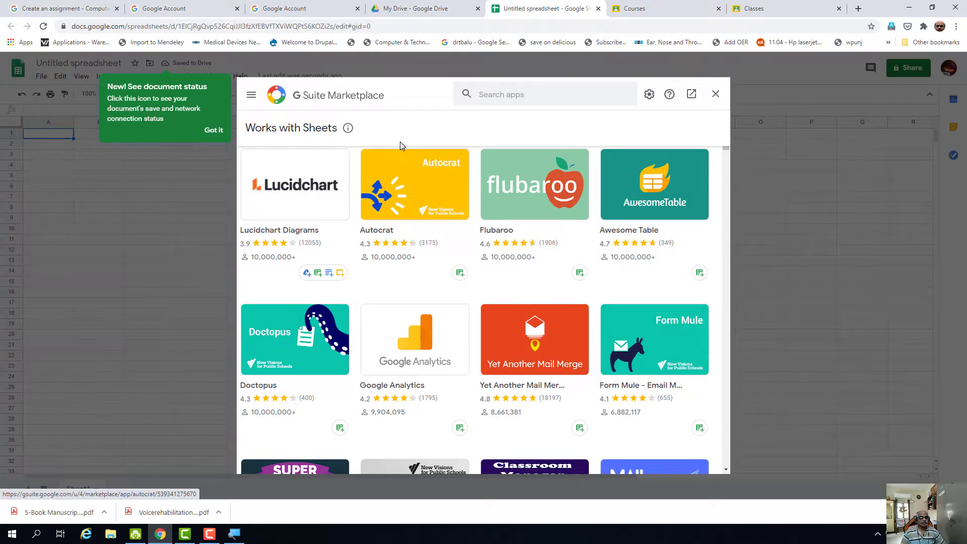
left_click(534, 95)
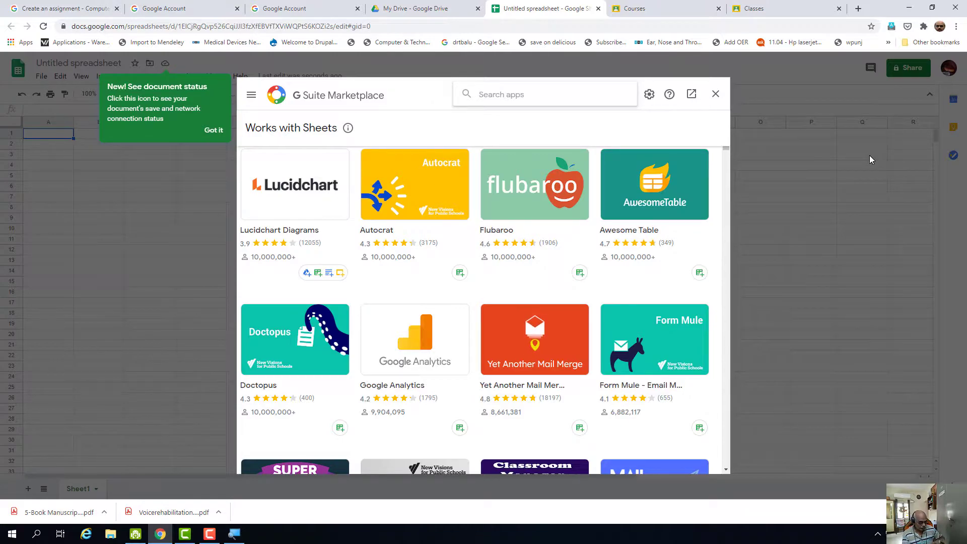
Step: Search the Marketplace for 'classright', open the Classright add-on and start installing it
type("classright")
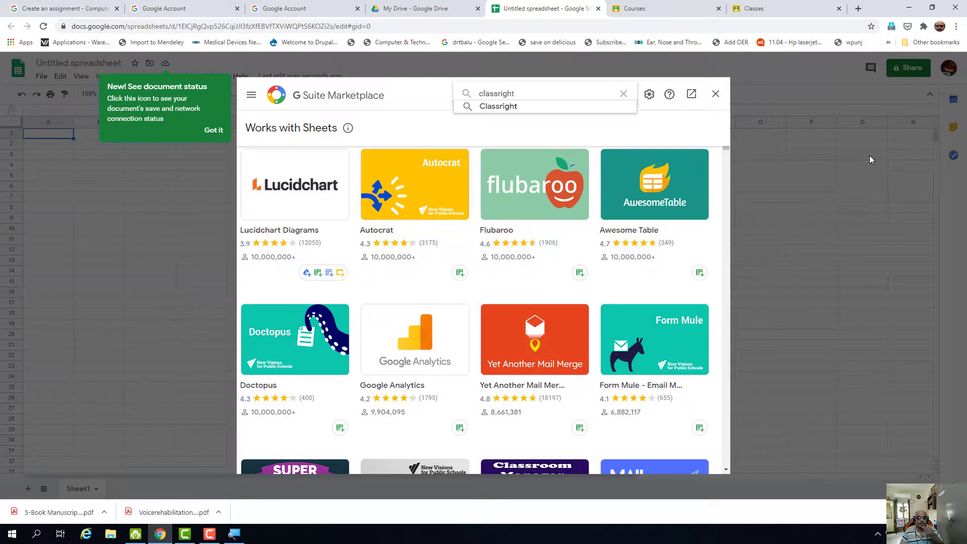
left_click(510, 106)
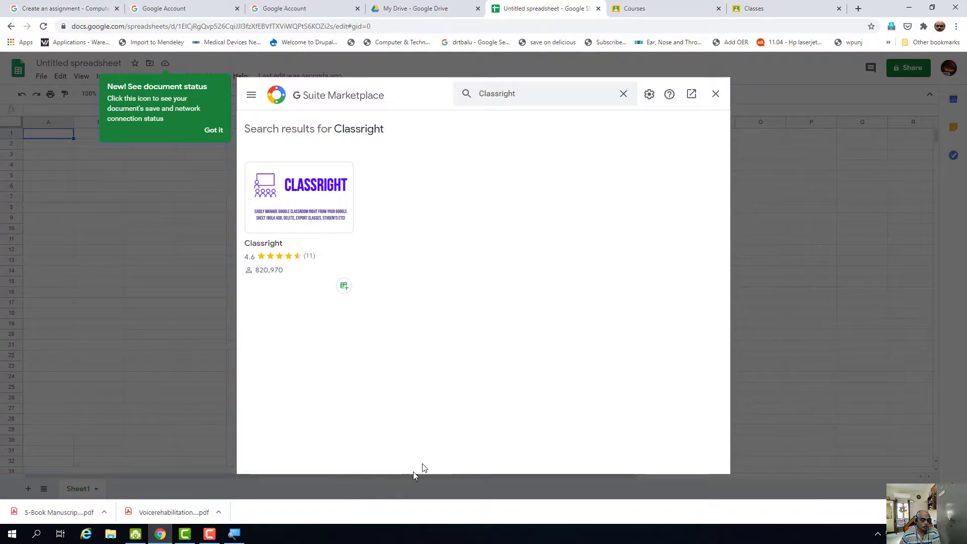
left_click(324, 220)
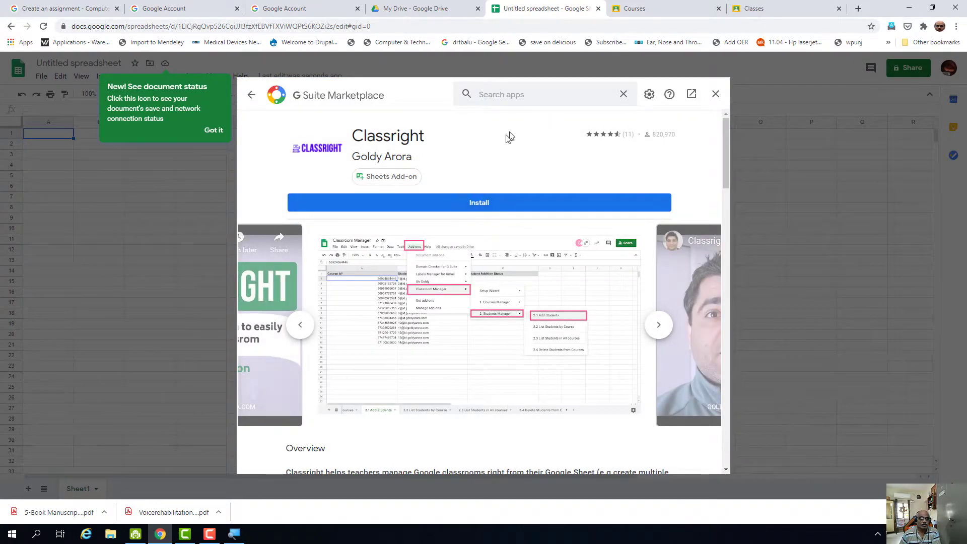
left_click(486, 206)
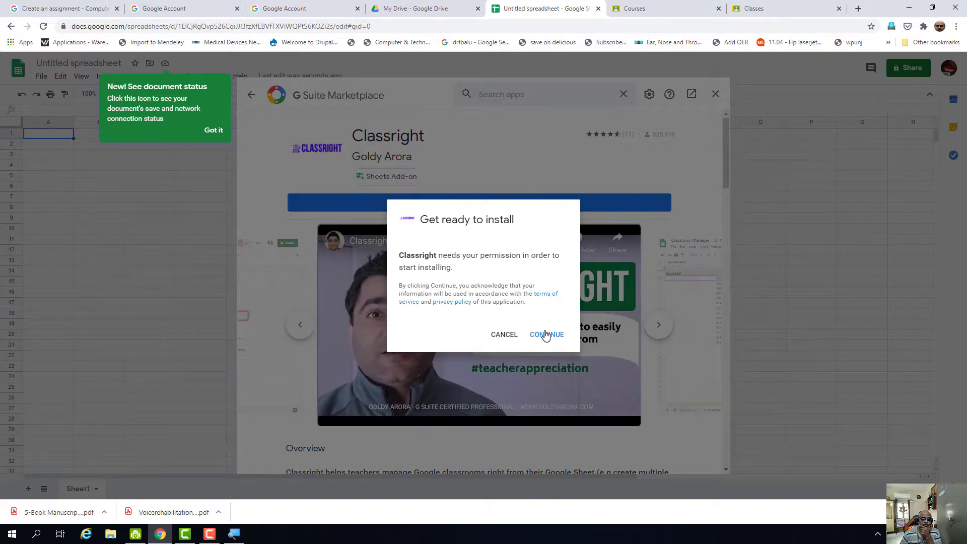
Step: Continue the install and sign in with another Google account's e-mail and password
left_click(547, 335)
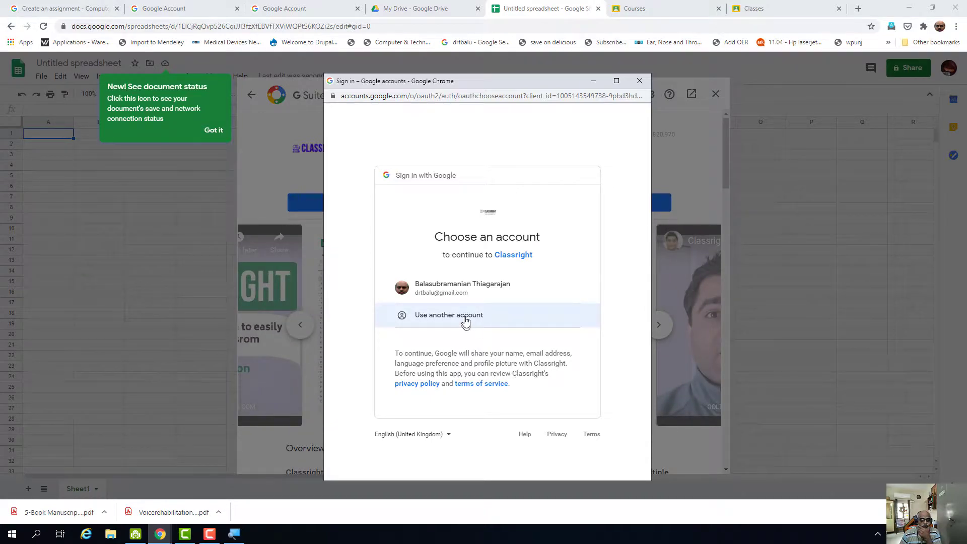
left_click(466, 322)
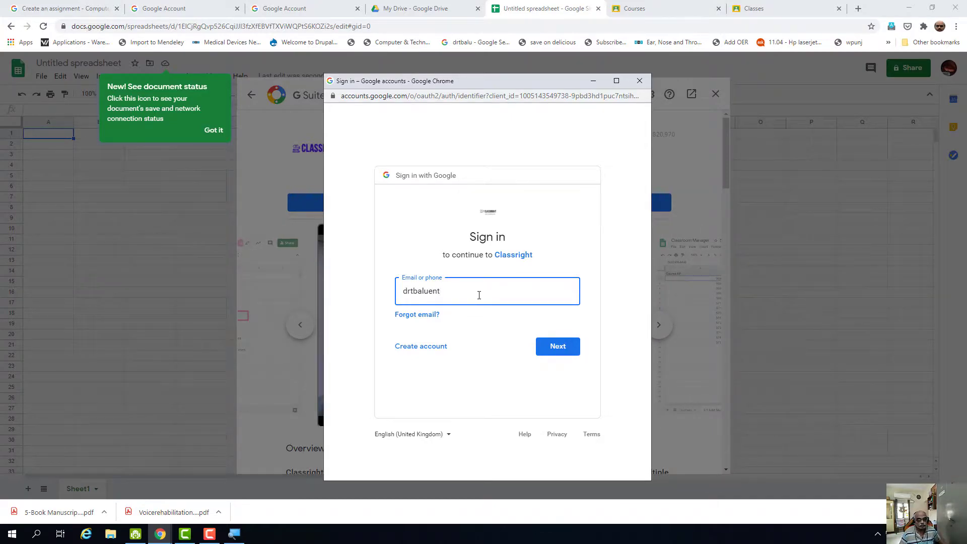
left_click(559, 353)
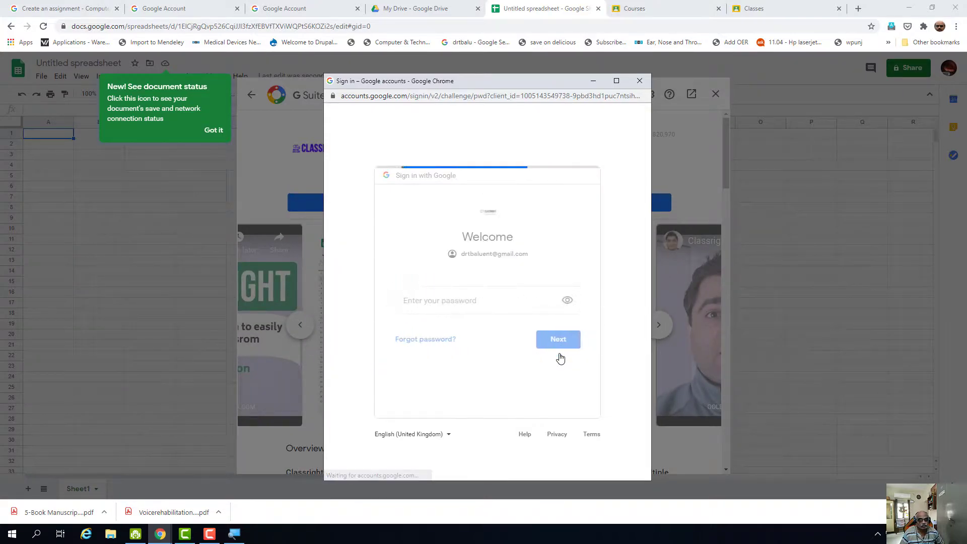
type("•••")
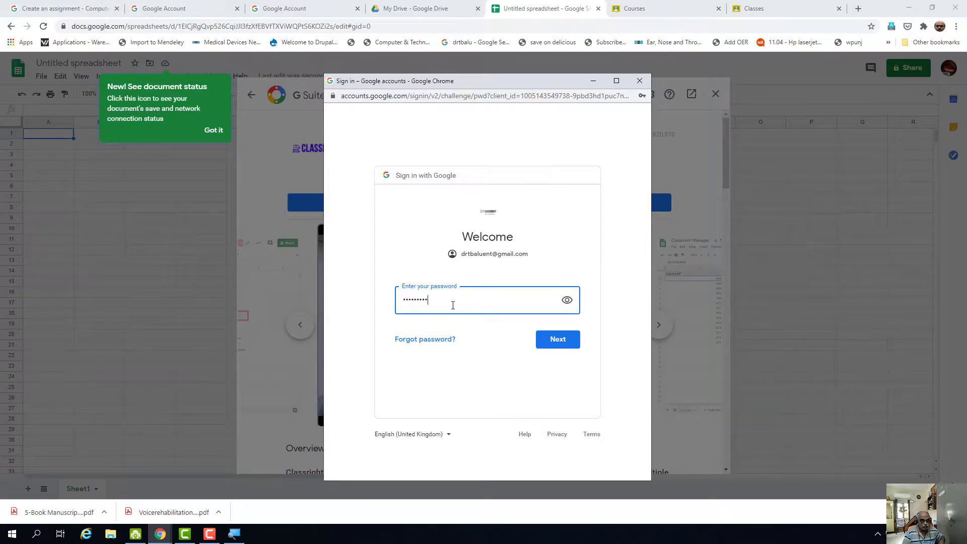
left_click(539, 350)
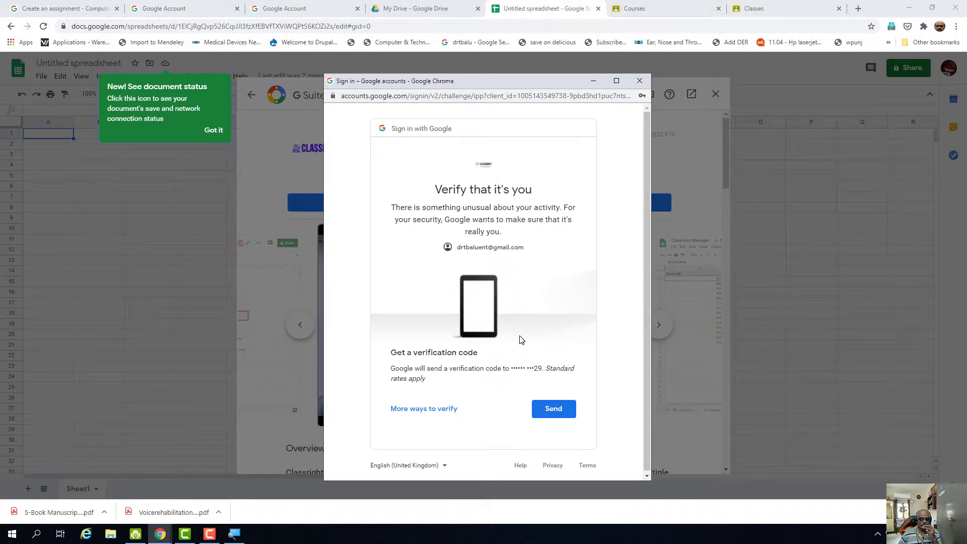
Step: Have a verification code texted to the phone and enter it to confirm the sign-in
left_click(566, 413)
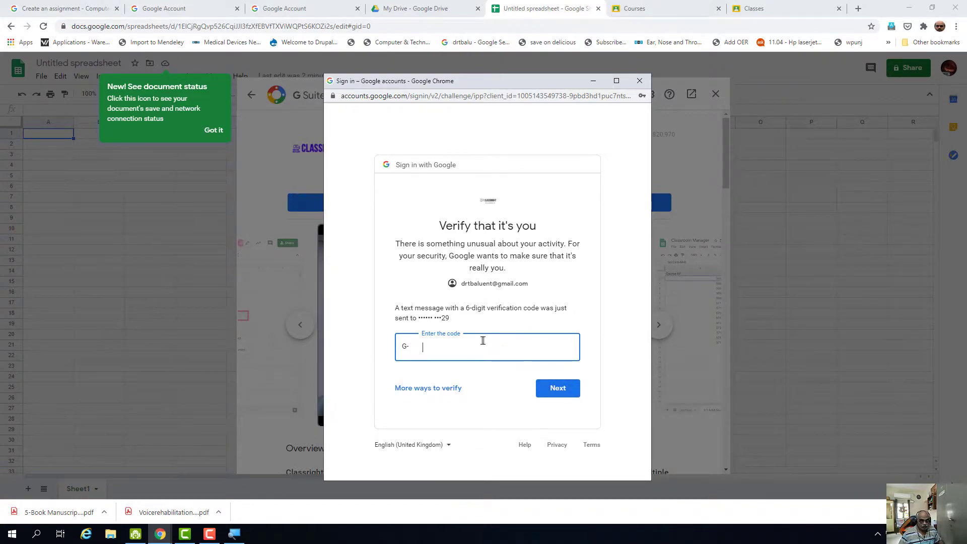
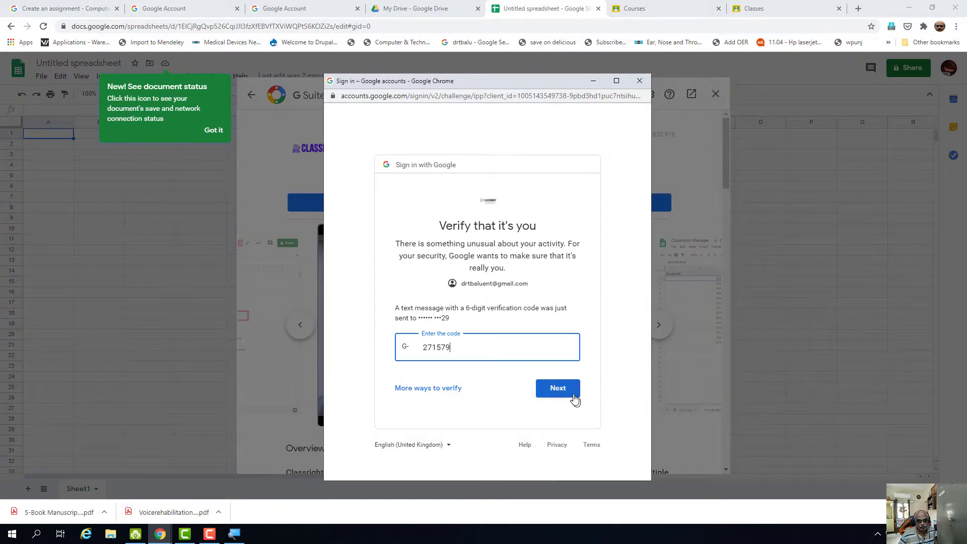
left_click(559, 390)
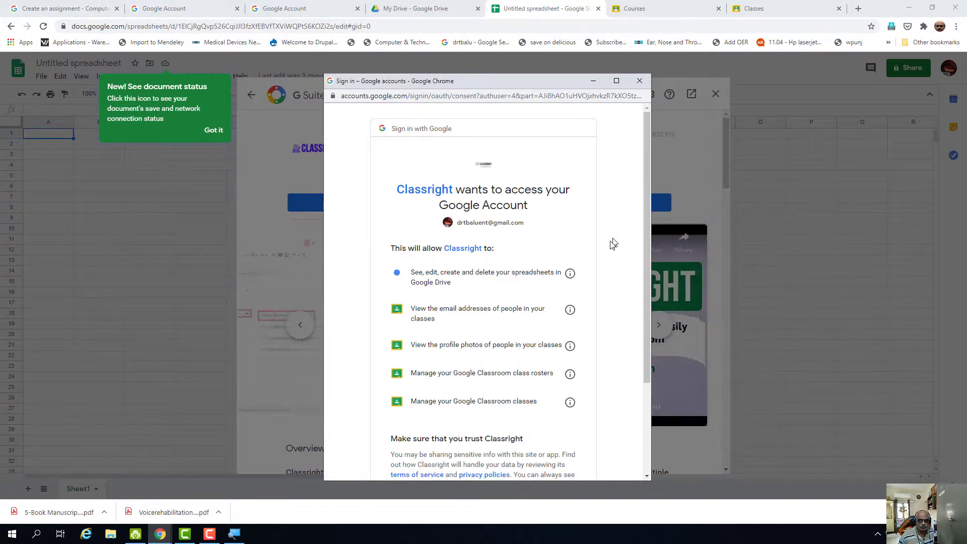
Step: Allow Classright access to the account and let its script run as the signed-in user
left_click_drag(649, 277, 647, 359)
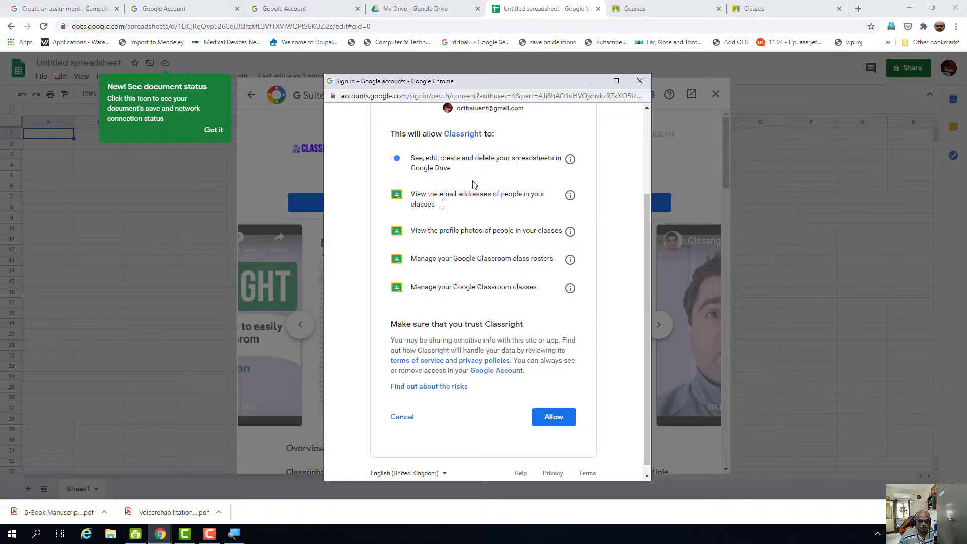
left_click(553, 417)
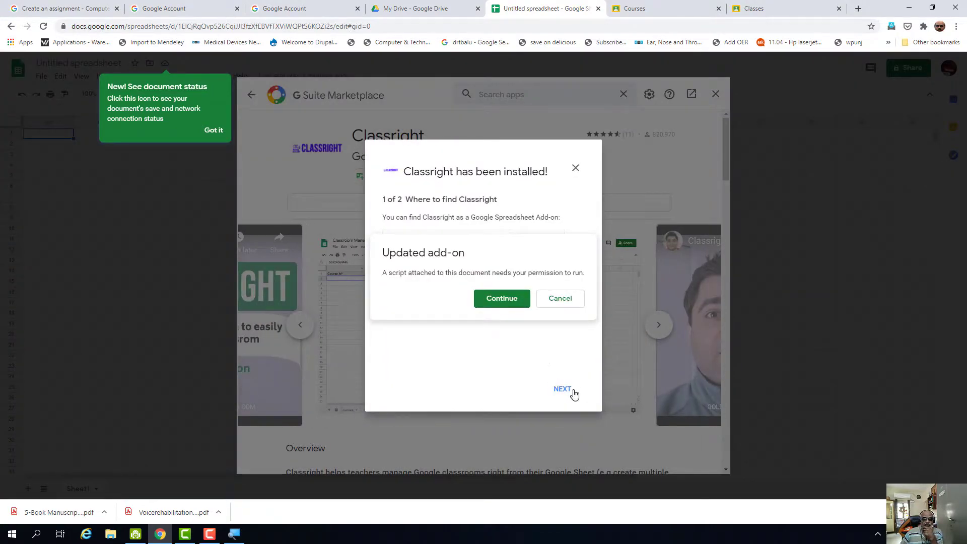
left_click(562, 390)
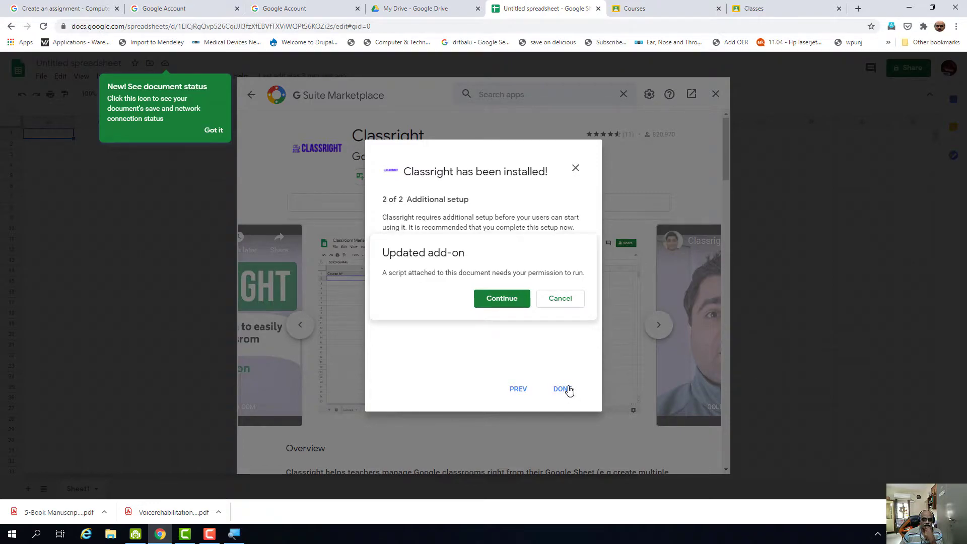
left_click(501, 298)
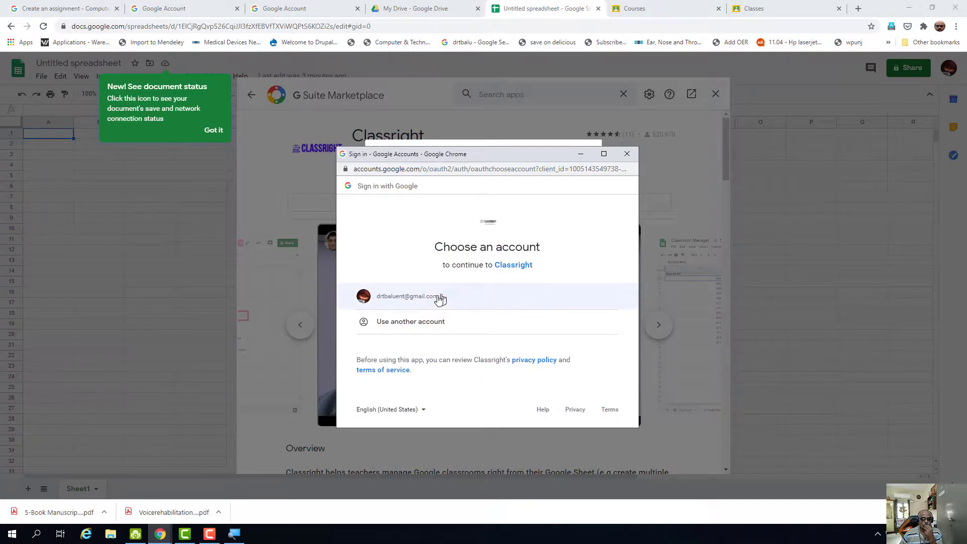
left_click(433, 302)
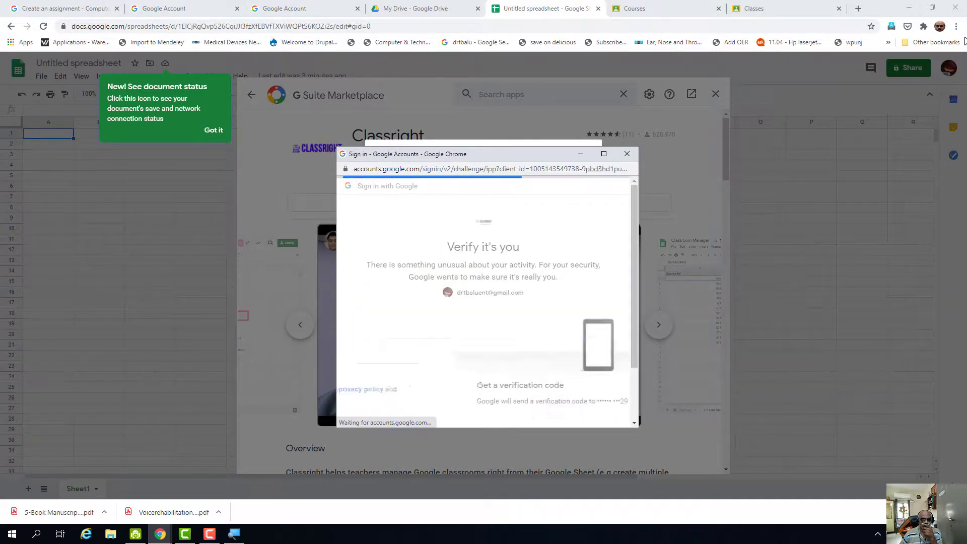
Step: Close the sign-in popup, finish the install walkthrough, and close the Marketplace
left_click(628, 154)
left_click(568, 393)
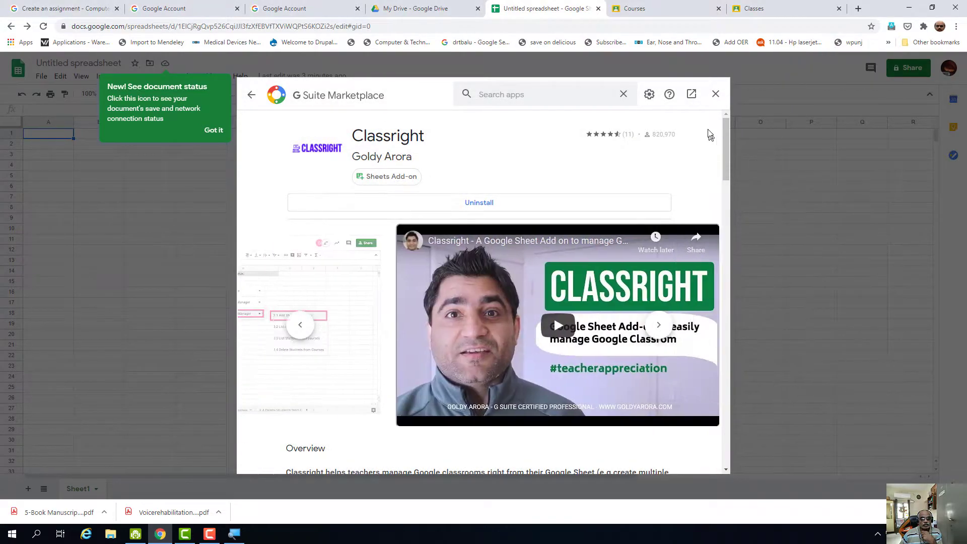
left_click(716, 93)
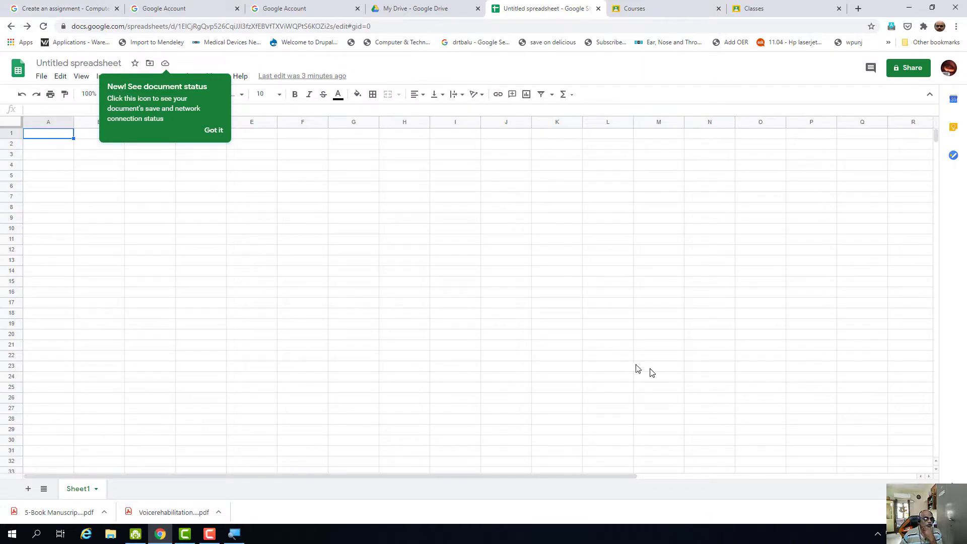
Step: Read Classright's getting-started Help dialog from the Add-ons menu, then close it
left_click(214, 130)
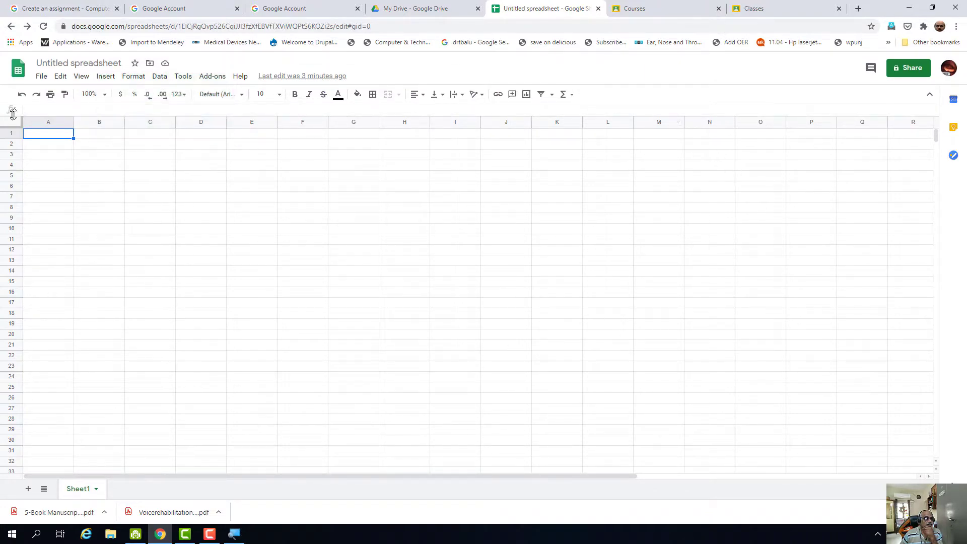
left_click(206, 79)
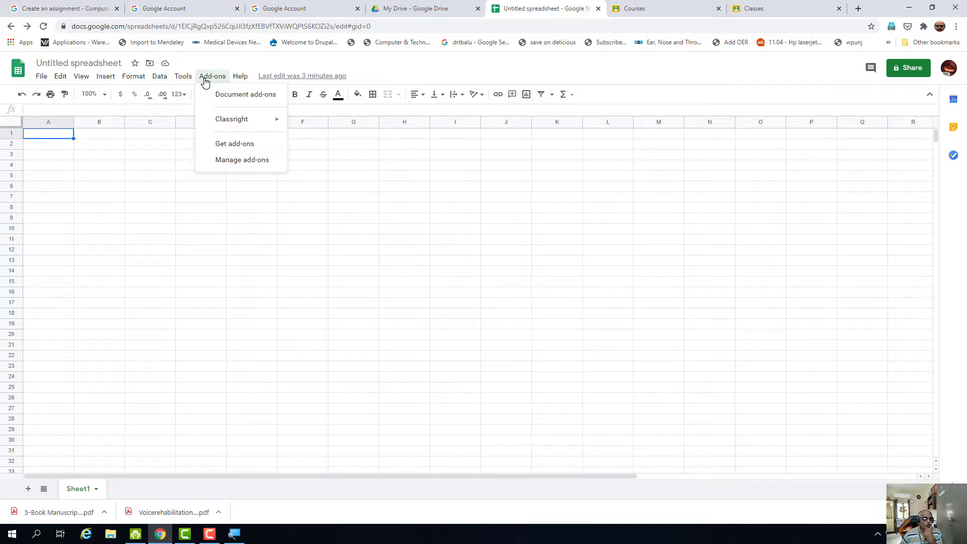
mouse_move(220, 123)
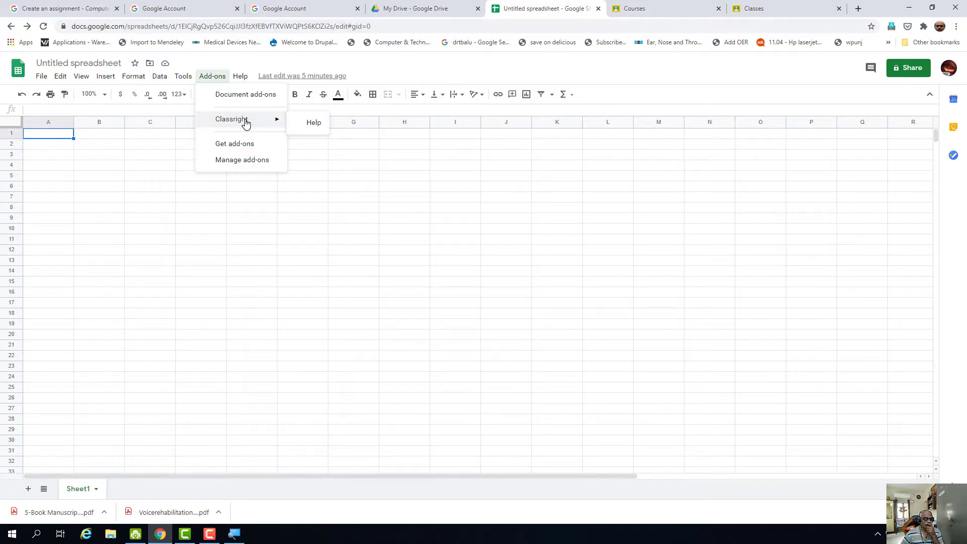
left_click(307, 123)
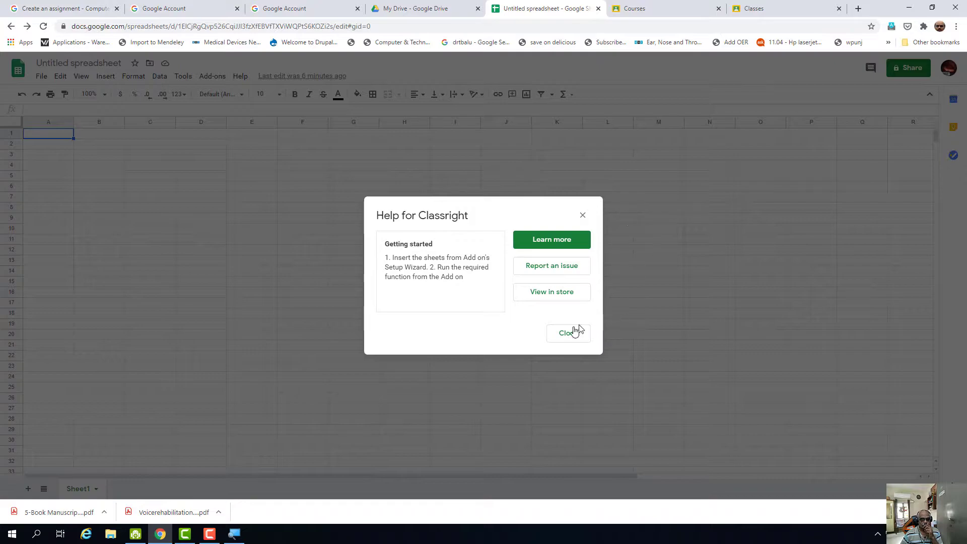
left_click(560, 336)
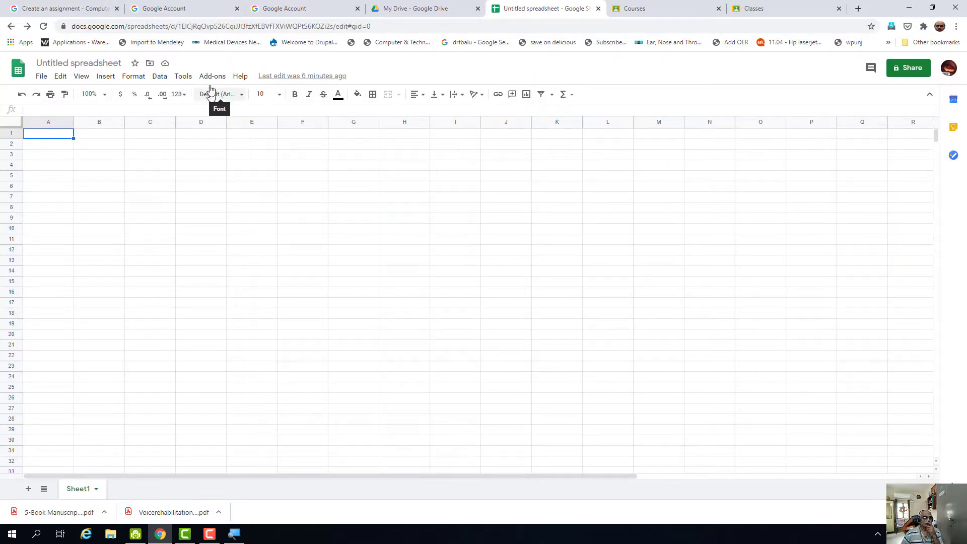
left_click(210, 77)
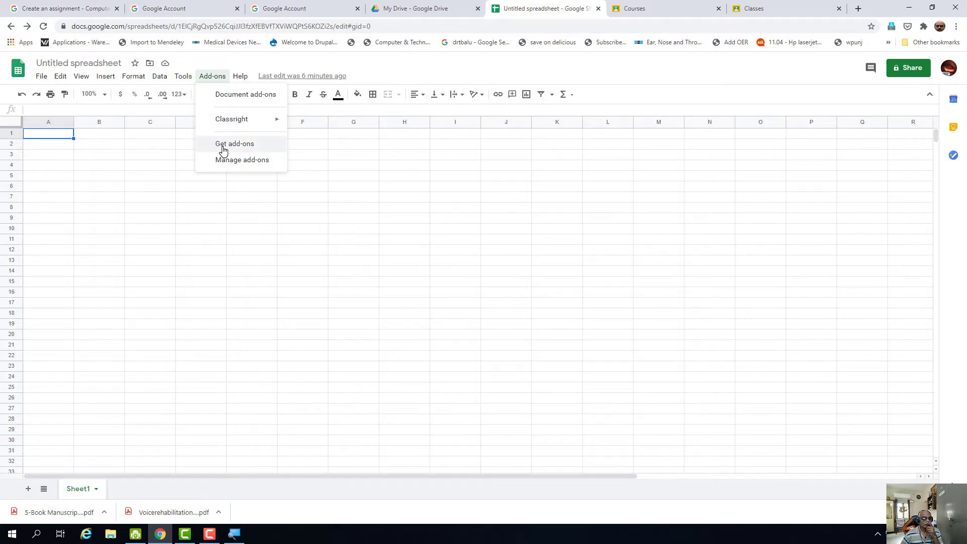
Step: Reload the spreadsheet and run Classright > Setup Wizard > Create Sheets to generate the template tabs
left_click(44, 26)
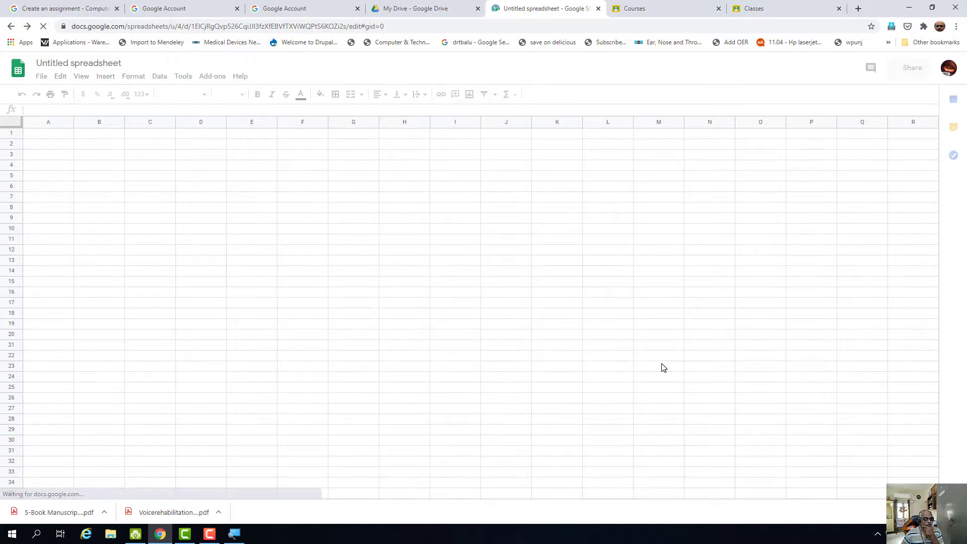
left_click(212, 78)
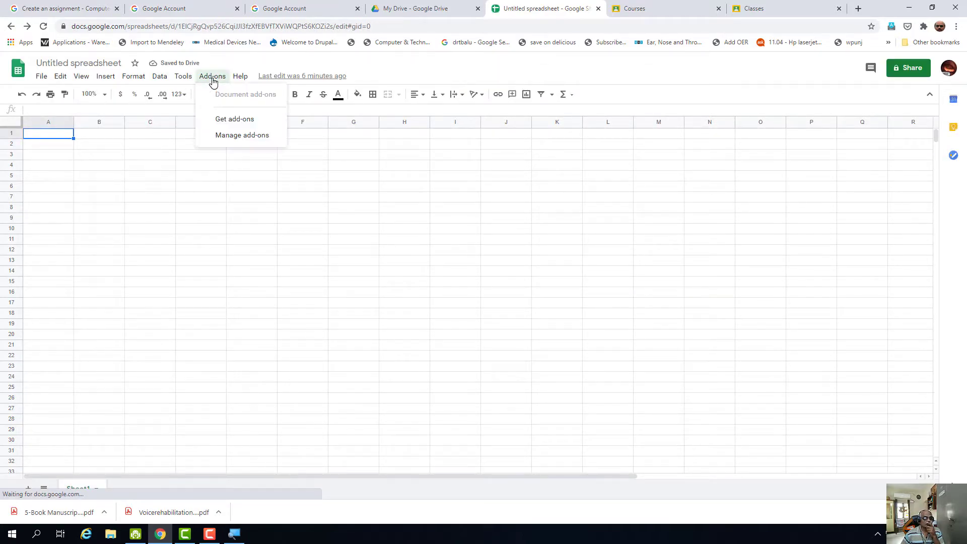
left_click(229, 123)
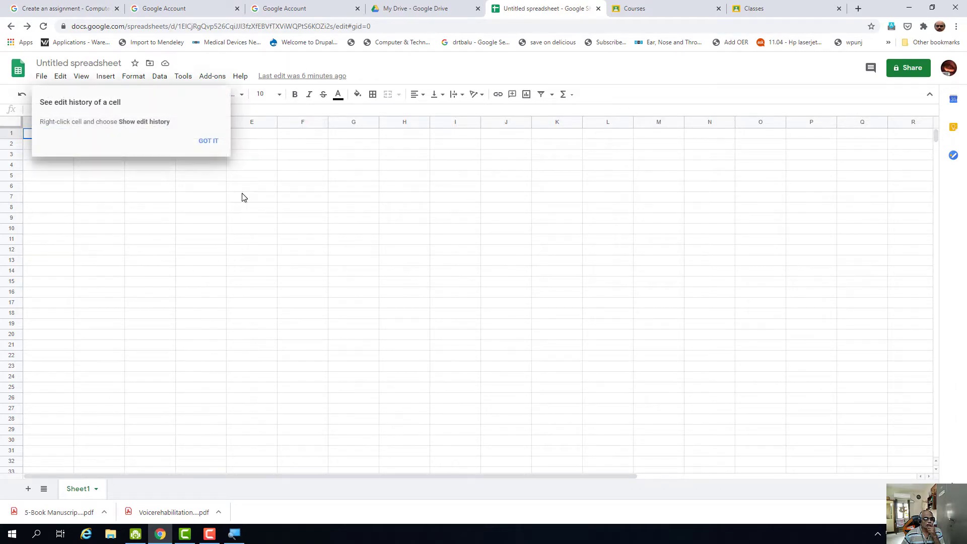
left_click(210, 143)
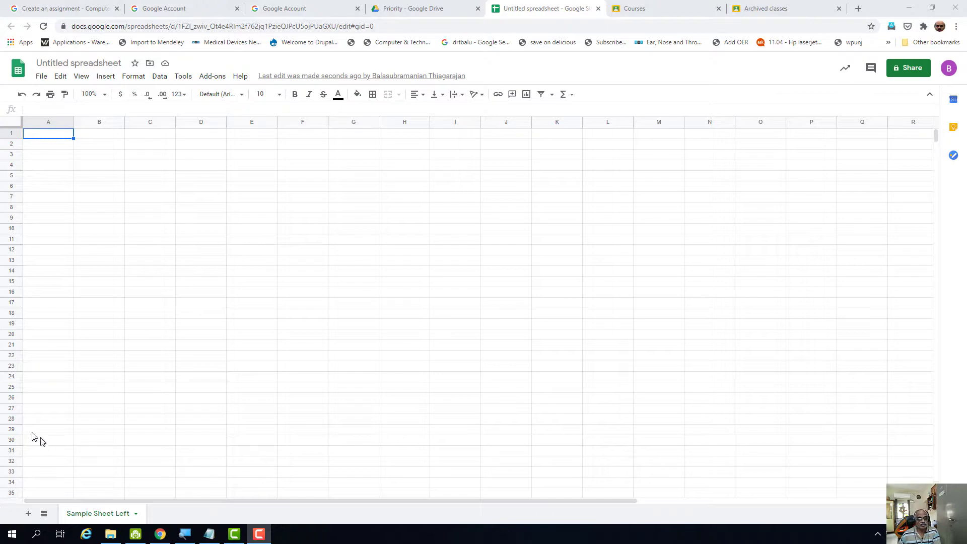
left_click(219, 80)
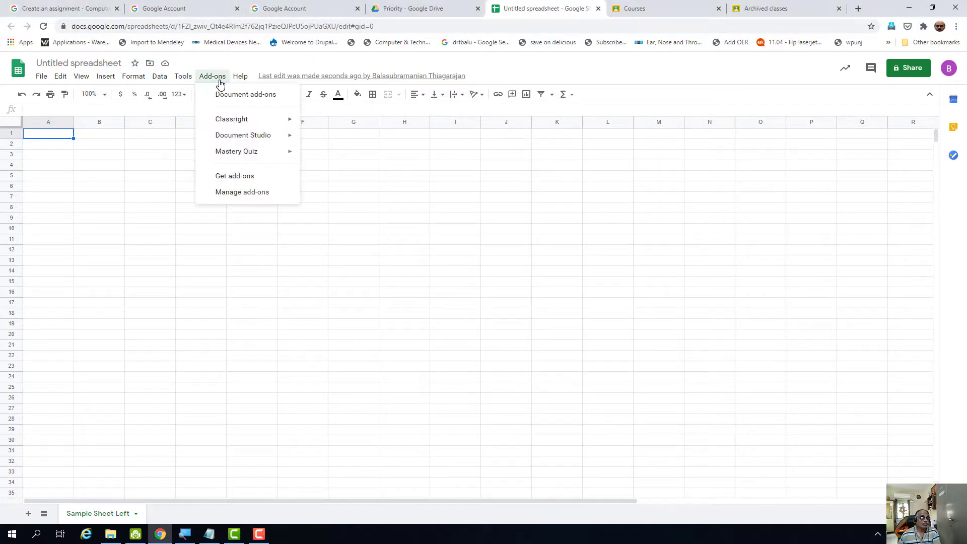
mouse_move(232, 124)
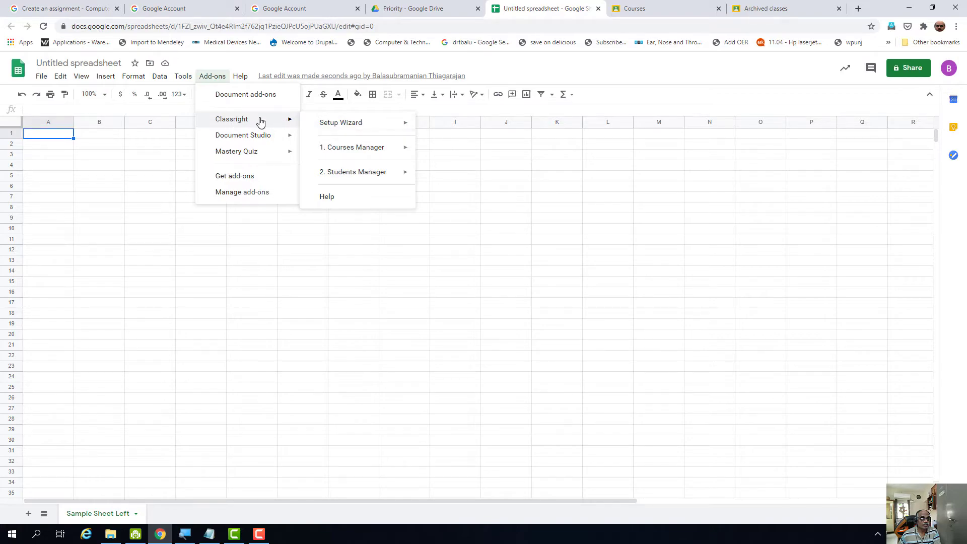
mouse_move(351, 124)
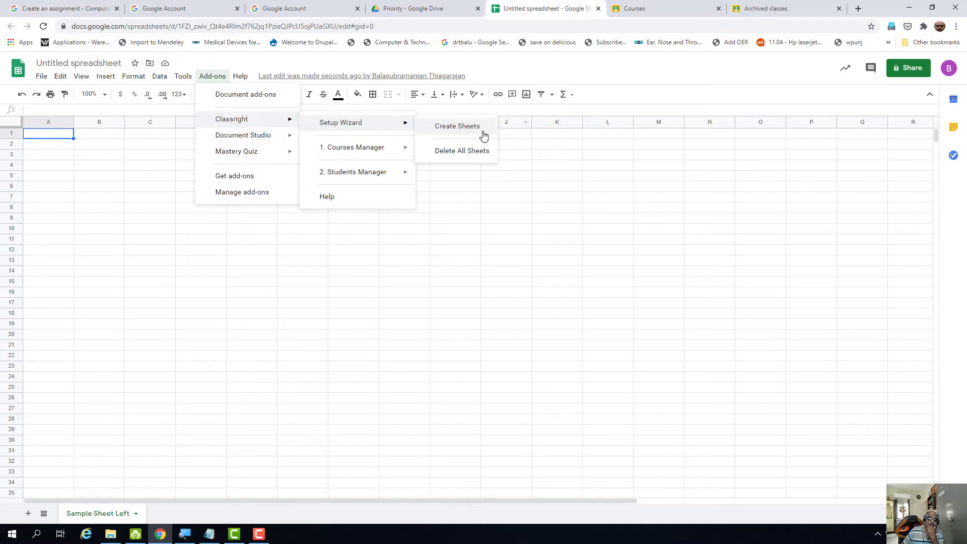
left_click(483, 135)
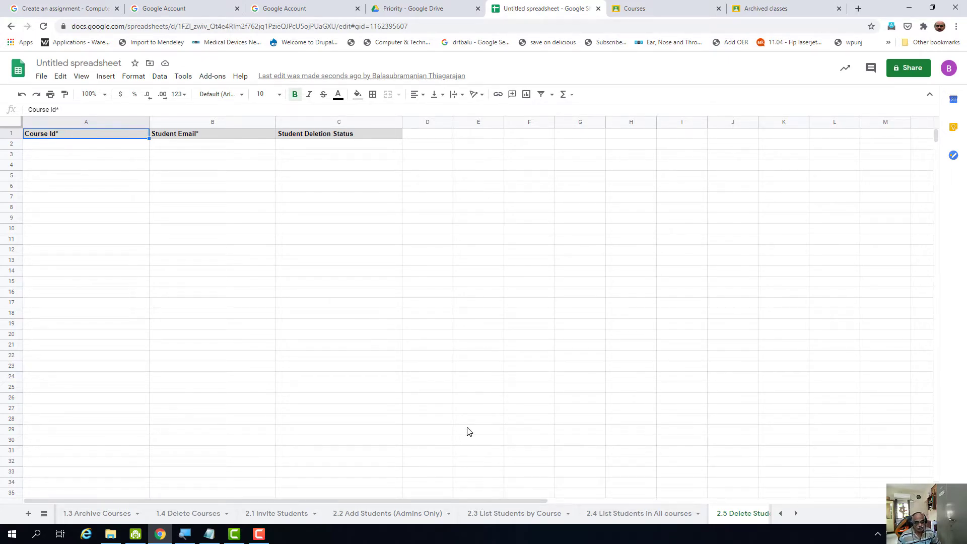
Step: Scroll the sheet tabs back and open the 1.1 Create Courses sheet
left_click_drag(488, 499, 229, 505)
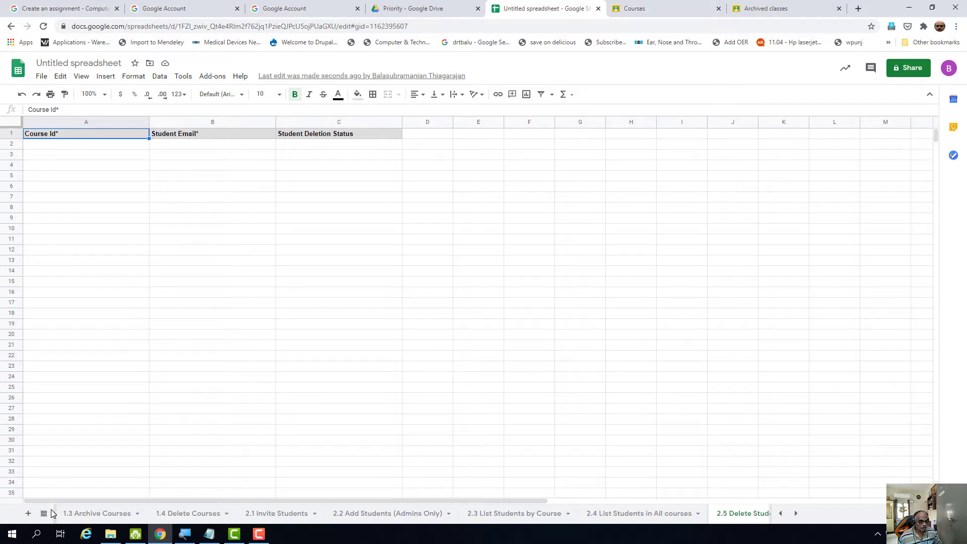
left_click(781, 514)
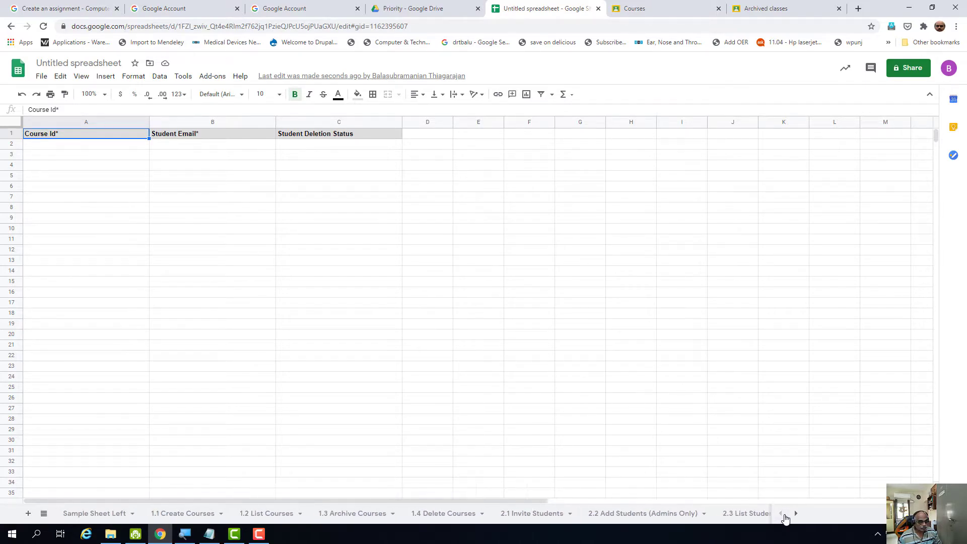
left_click(178, 514)
Step: Enter the course names Otology, Rhinology and Laryngology in cells A2 to A4
left_click(52, 148)
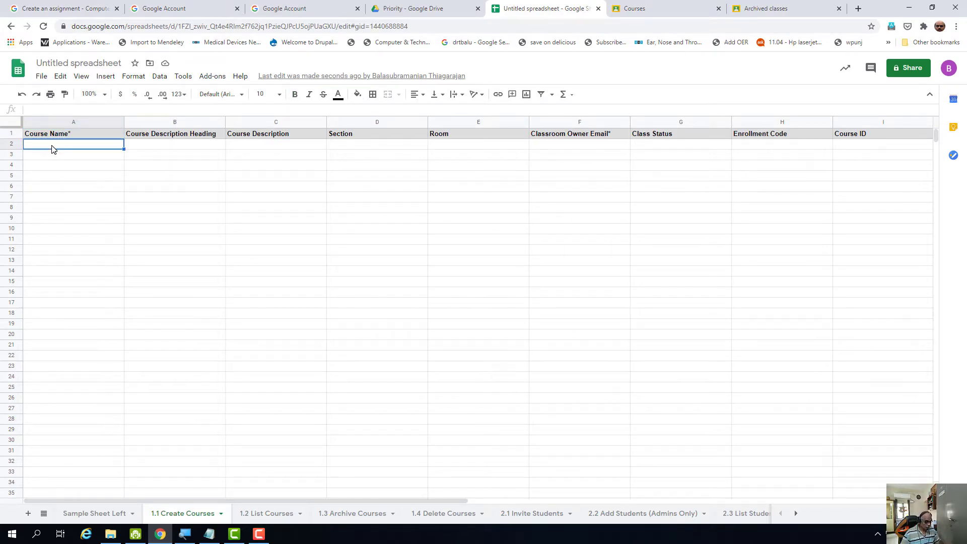
type("Otology")
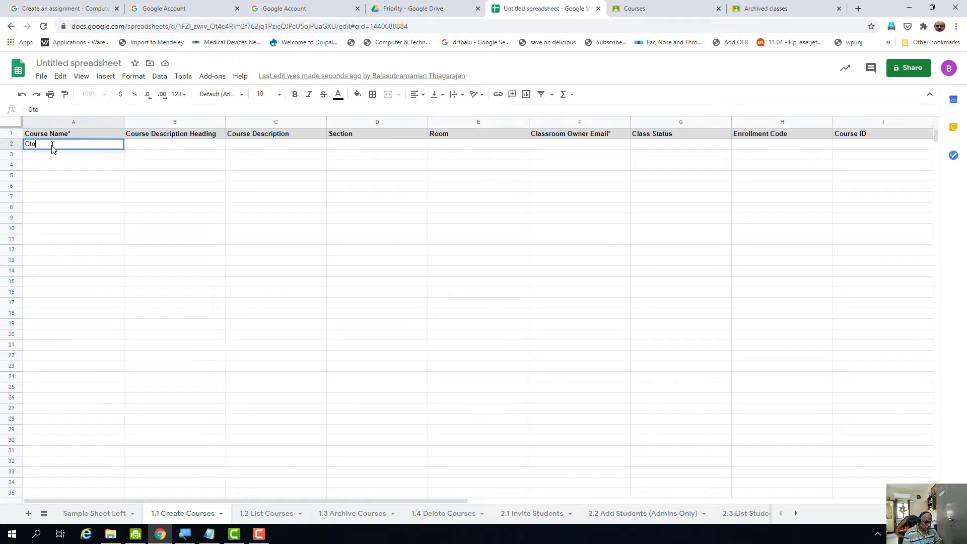
left_click(78, 158)
type("Rhinology")
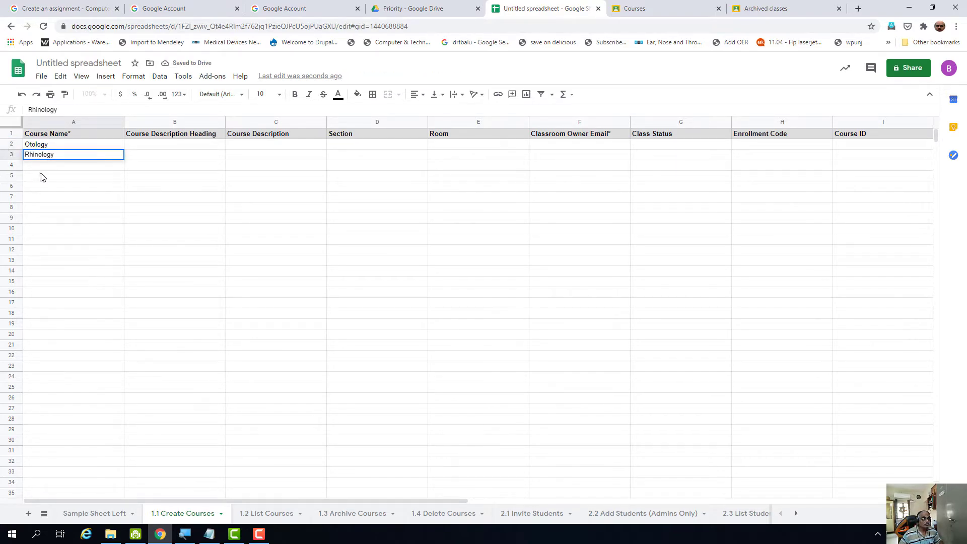
left_click(50, 170)
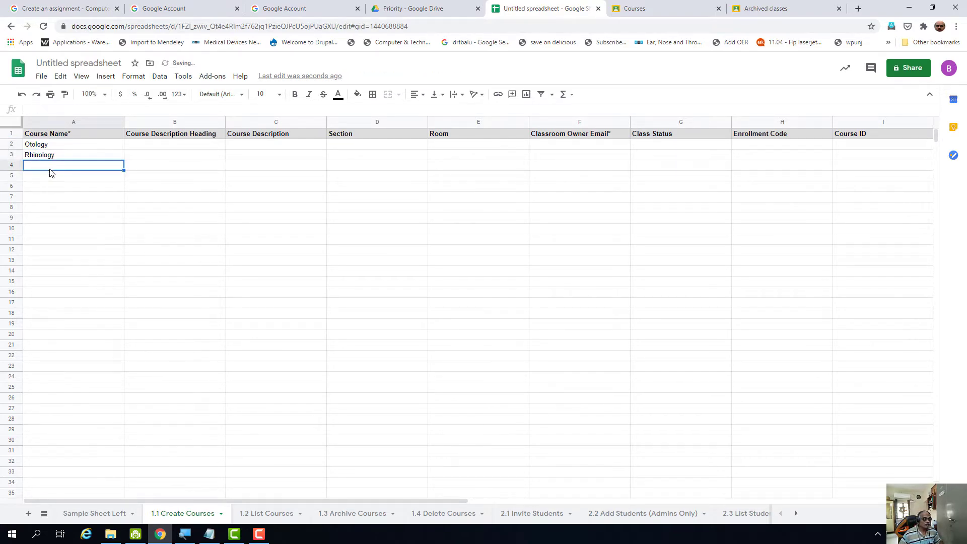
type("Laryngology")
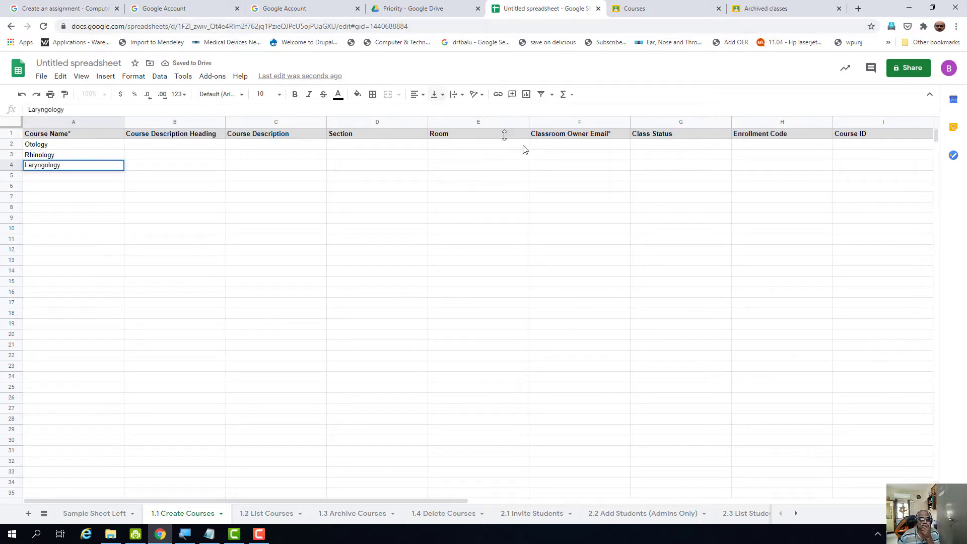
Step: Enter the classroom owner's e-mail in F2 and fill it down to F4
left_click(566, 147)
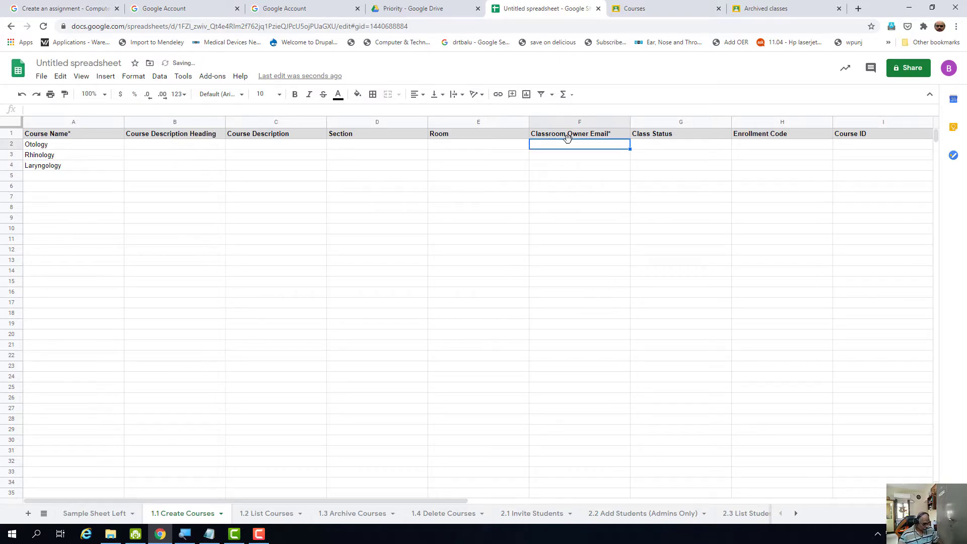
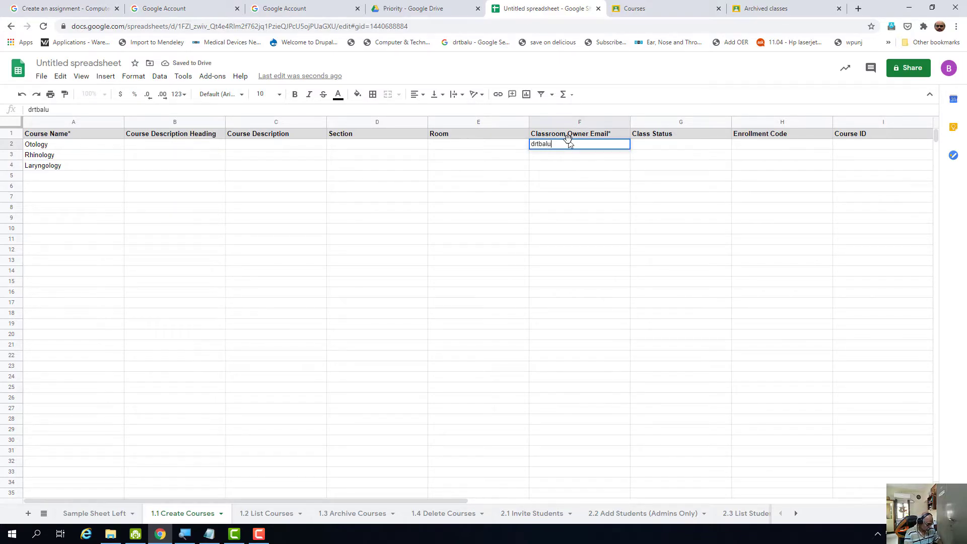
left_click(637, 150)
left_click(624, 149)
left_click_drag(630, 147, 629, 166)
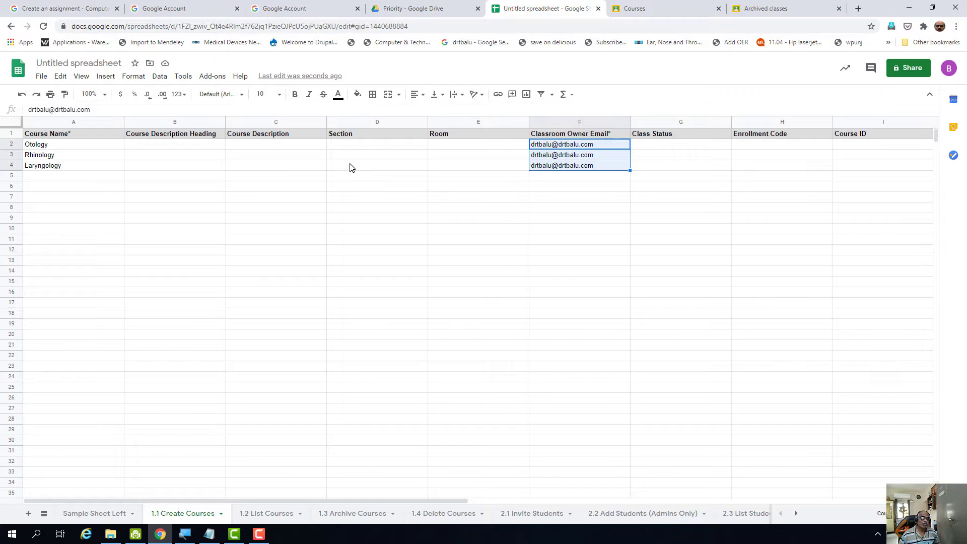
Step: Run Classright's 1. Courses Manager > 1.1 Create Courses to create Otology, Rhinology and Laryngology
left_click(209, 78)
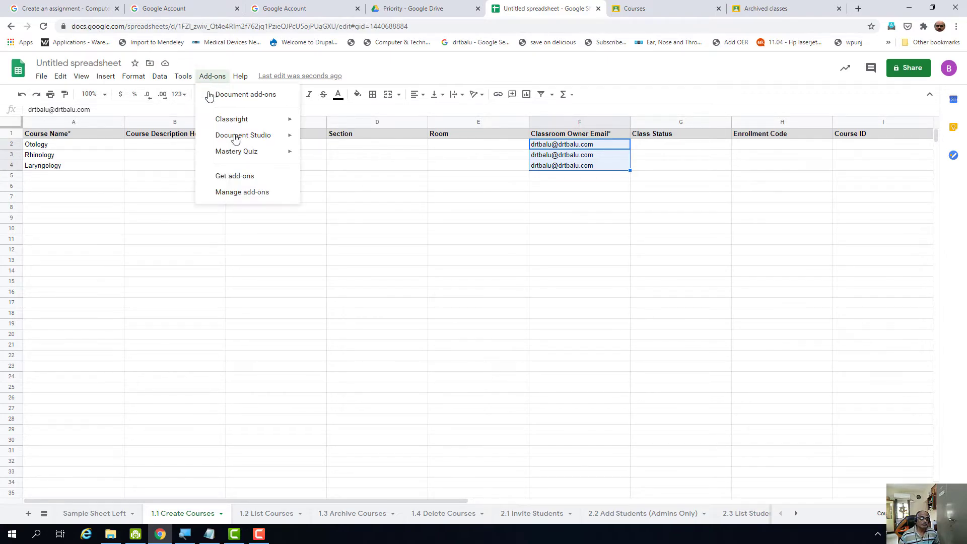
mouse_move(244, 120)
mouse_move(394, 151)
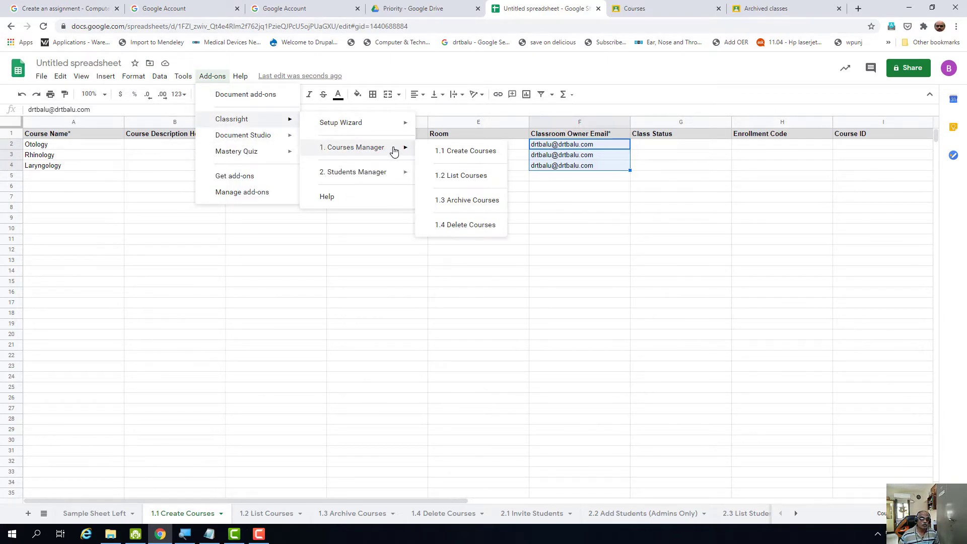
left_click(466, 151)
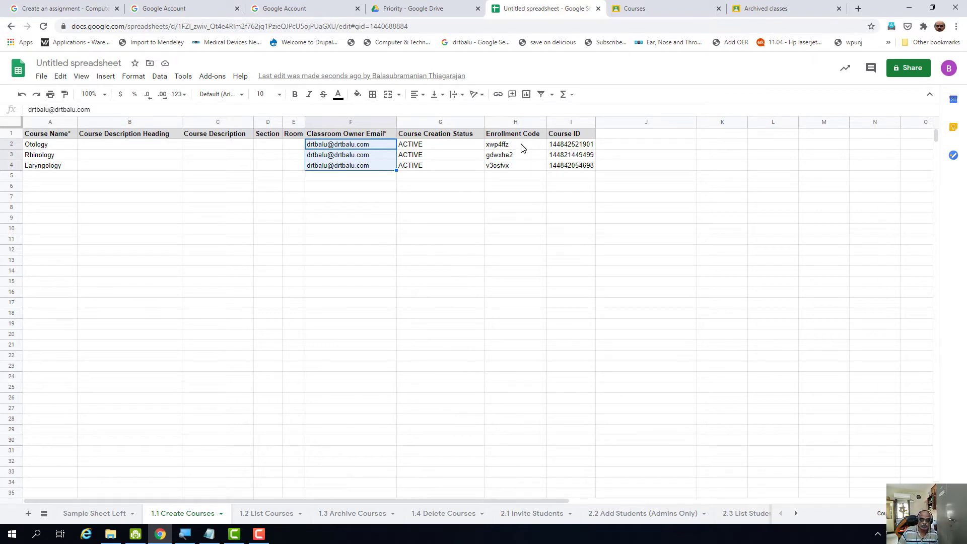
Step: Switch Classroom to the course owner's account, confirm Laryngology, Rhinology and Otology are listed, then return to the sheet
left_click(670, 12)
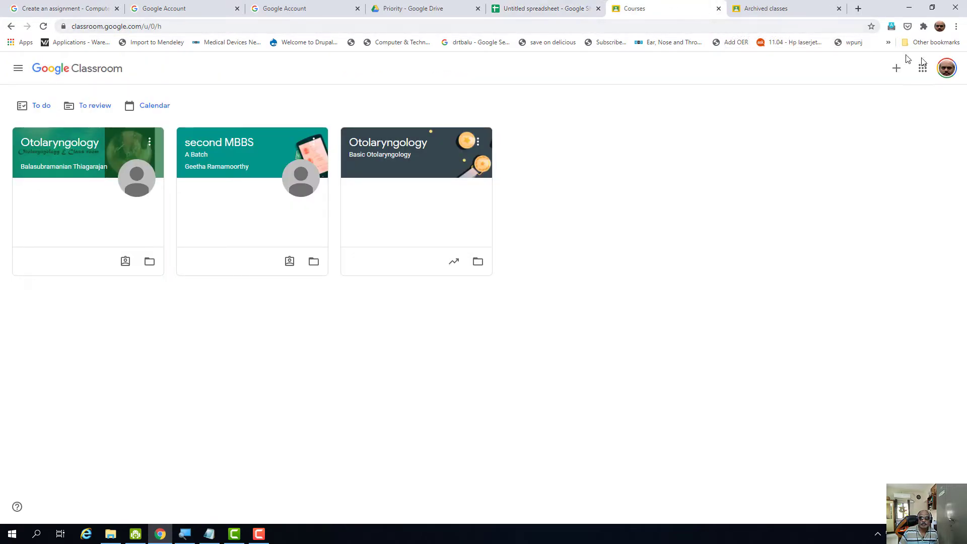
left_click(946, 69)
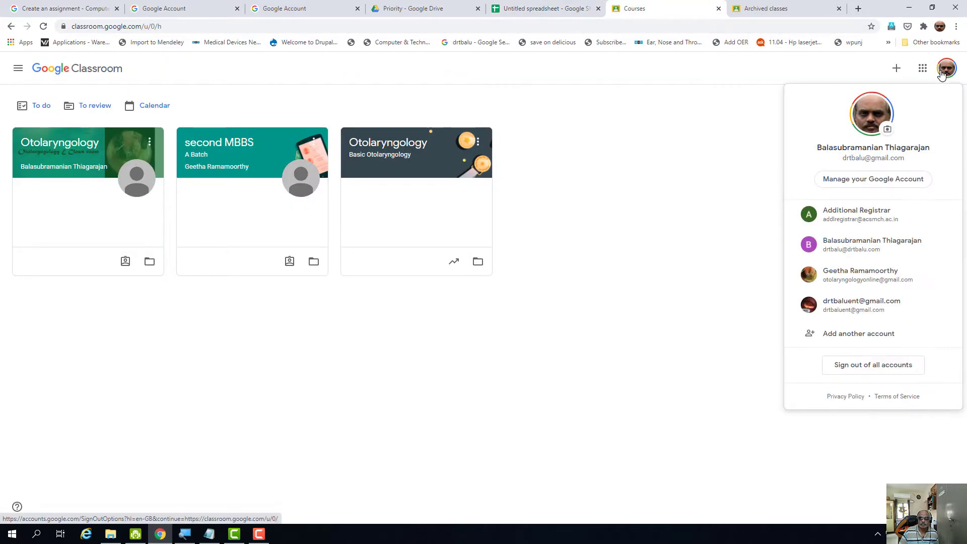
left_click(844, 247)
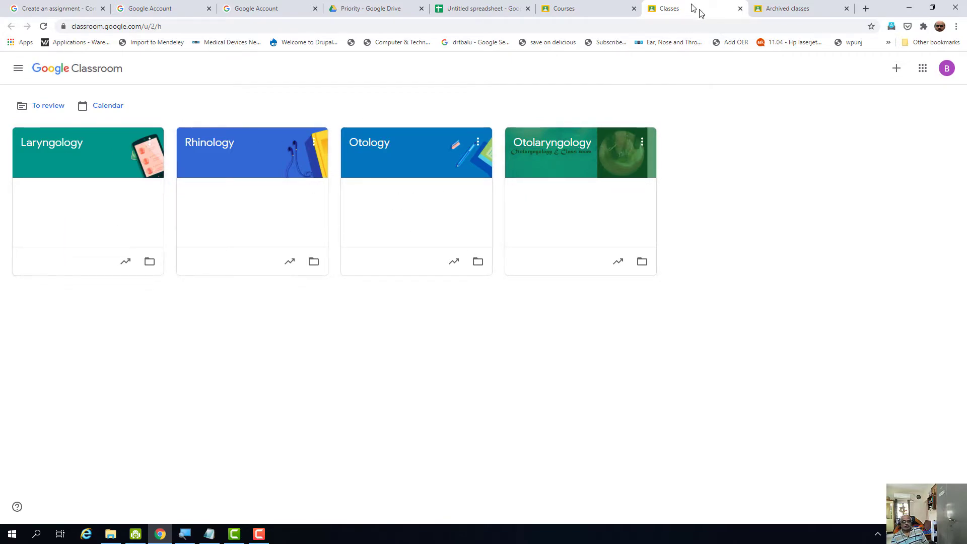
left_click(562, 11)
left_click(490, 8)
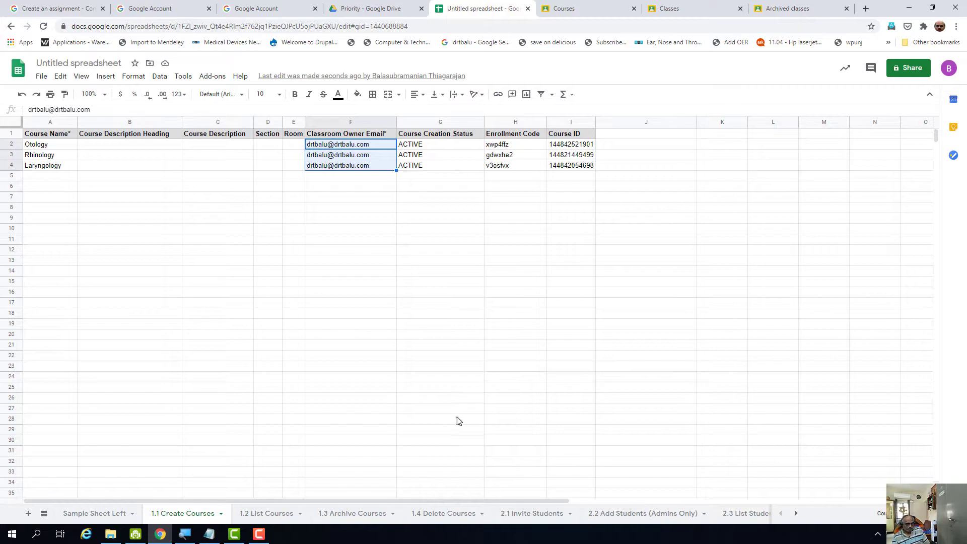
Step: On the 1.2 List Courses sheet, run Classright's 1.2 List Courses to pull in every Classroom course
left_click(372, 513)
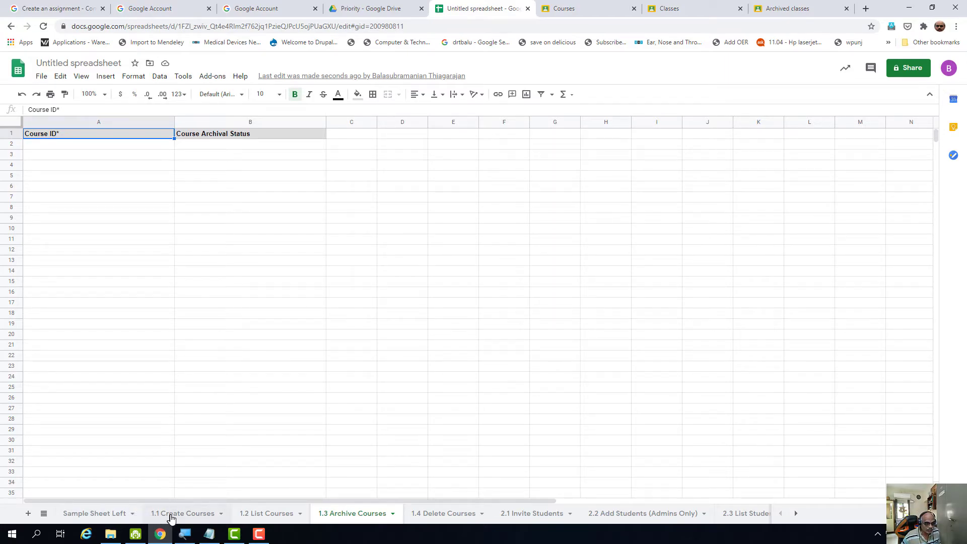
left_click(268, 515)
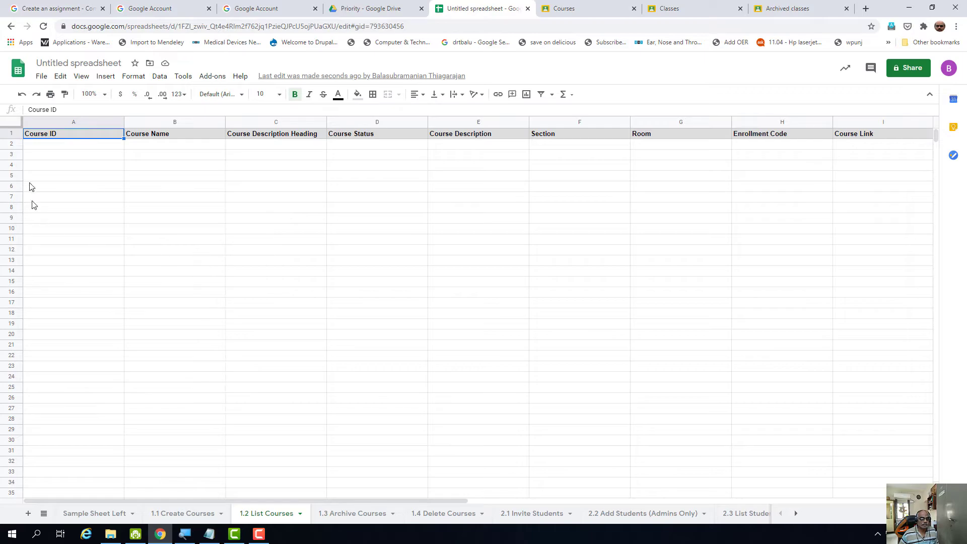
left_click(221, 76)
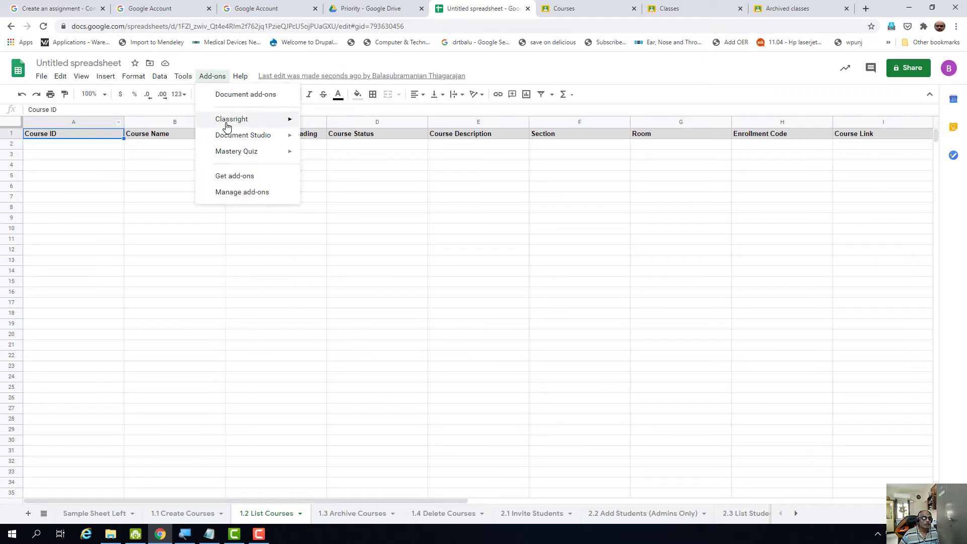
mouse_move(224, 121)
mouse_move(342, 154)
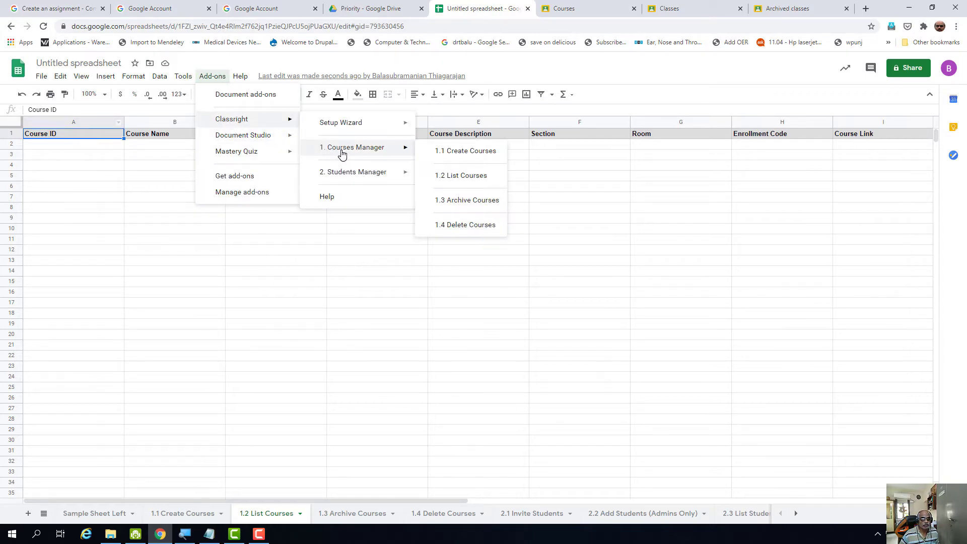
left_click(443, 176)
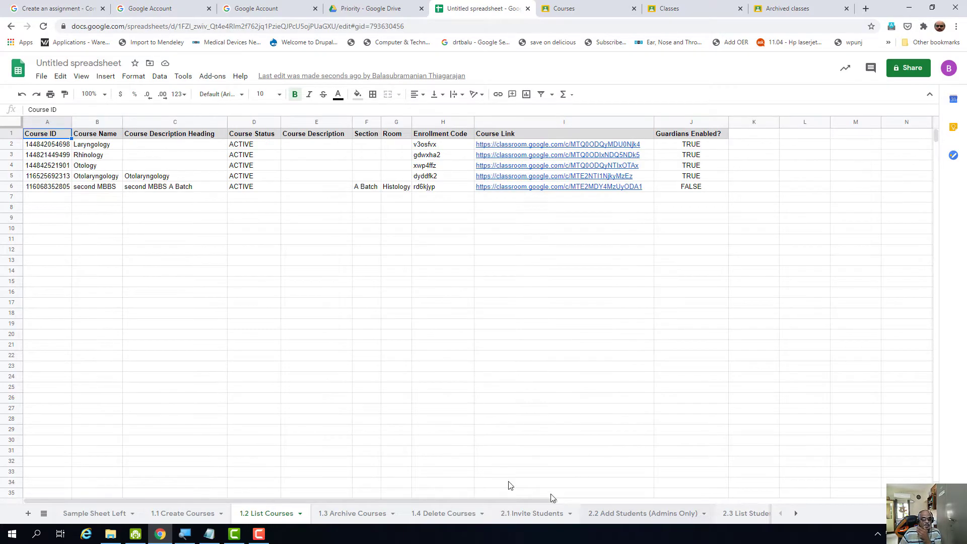
right_click(56, 148)
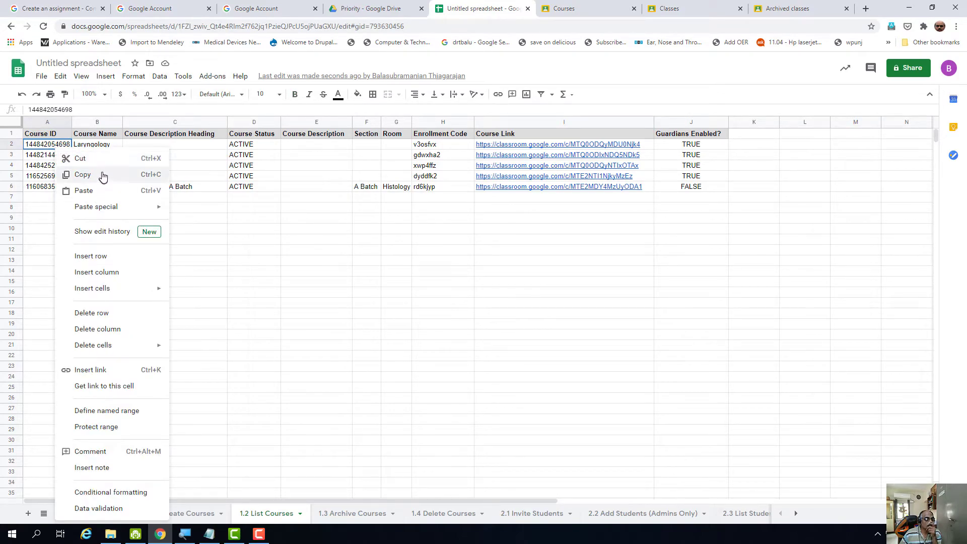
left_click(83, 174)
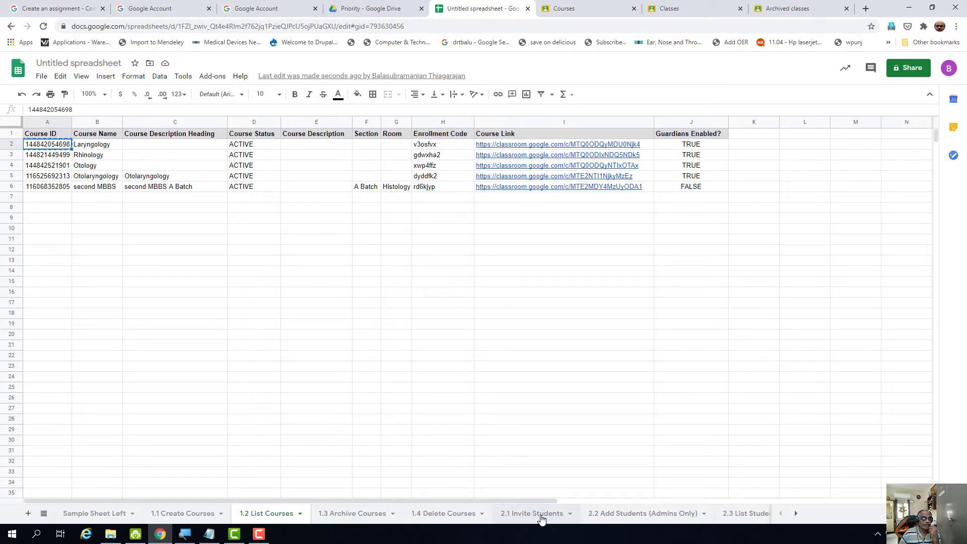
left_click(371, 517)
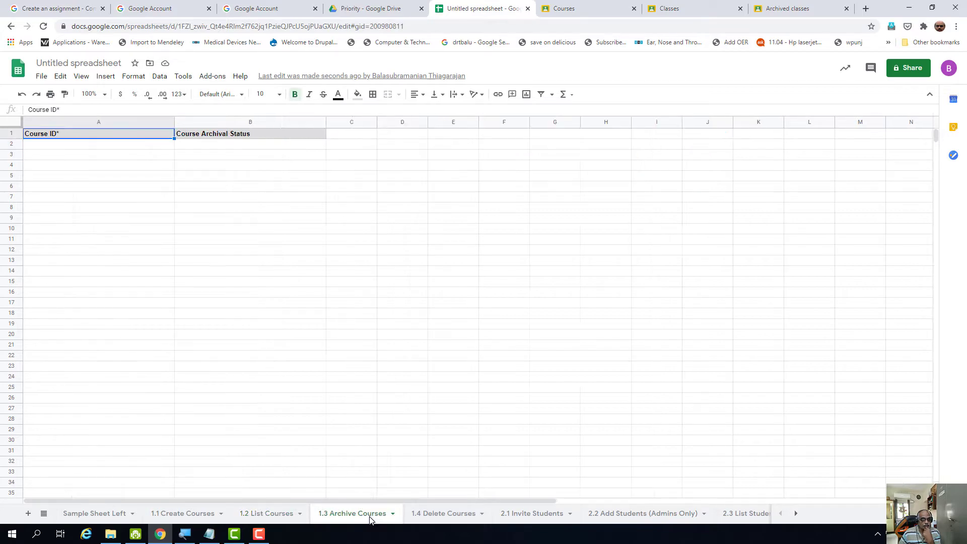
left_click(71, 146)
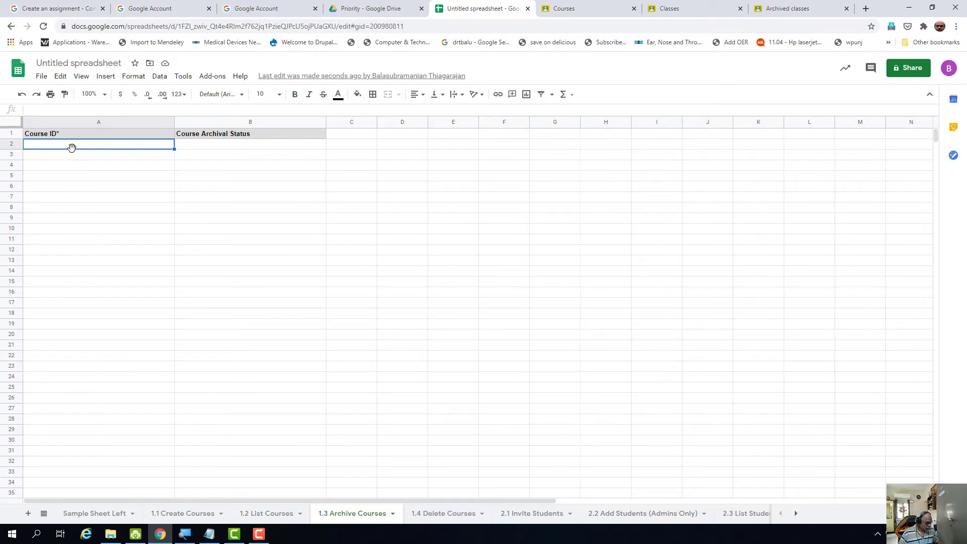
key("ctrl+v")
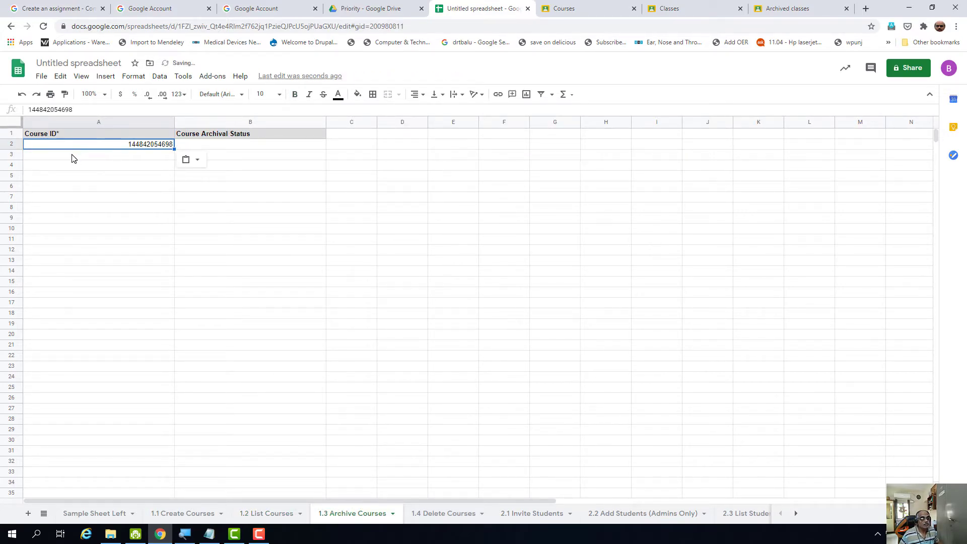
Step: Archive that course with Classright's 1.3 Archive Courses, then view Classroom's archived classes page
left_click(203, 78)
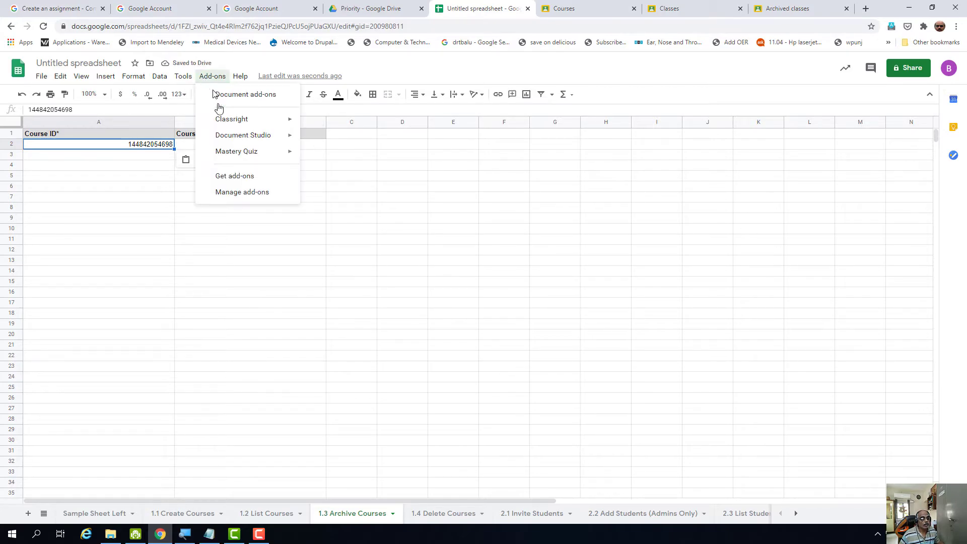
mouse_move(218, 125)
mouse_move(385, 152)
left_click(453, 200)
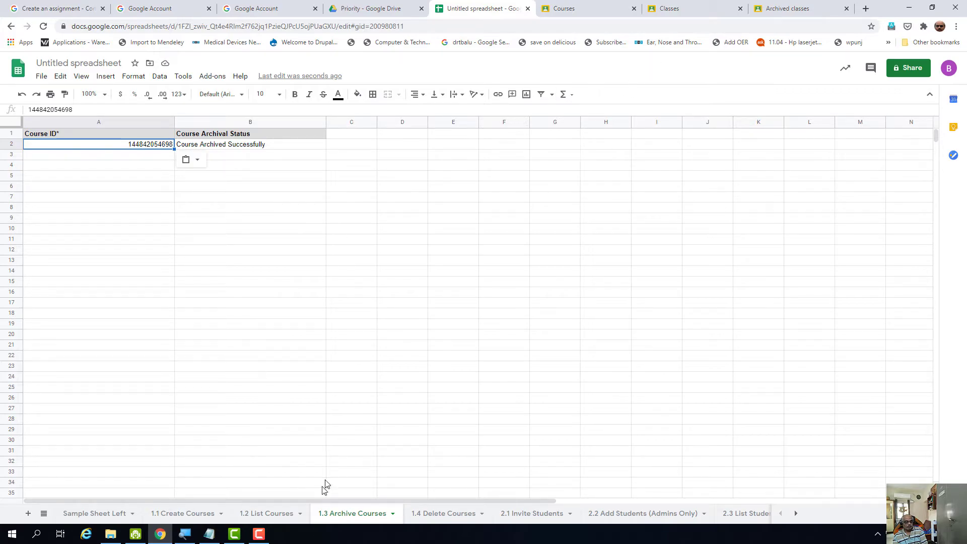
left_click(788, 11)
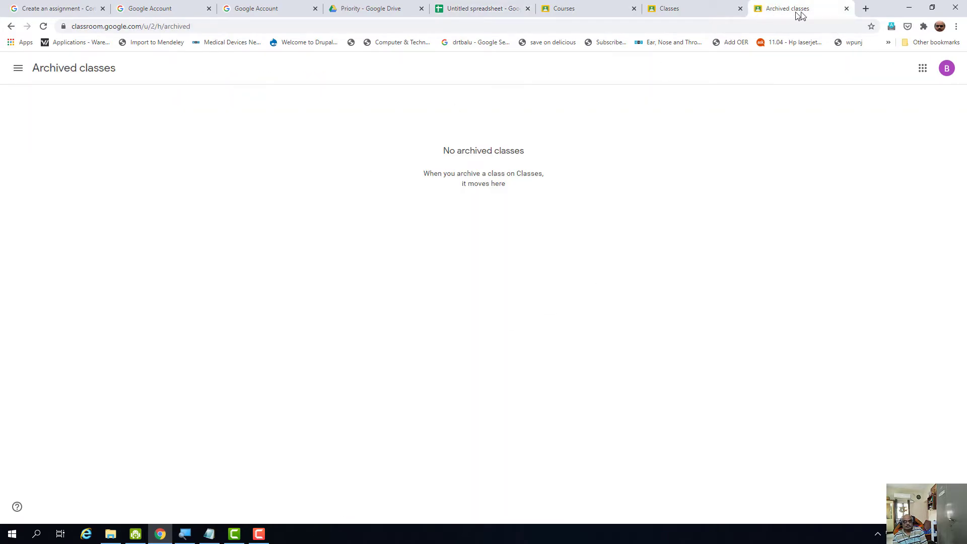
Step: Refresh Classroom, confirm Laryngology is under Archived classes, then go back to the Classes home
left_click(847, 9)
left_click(44, 26)
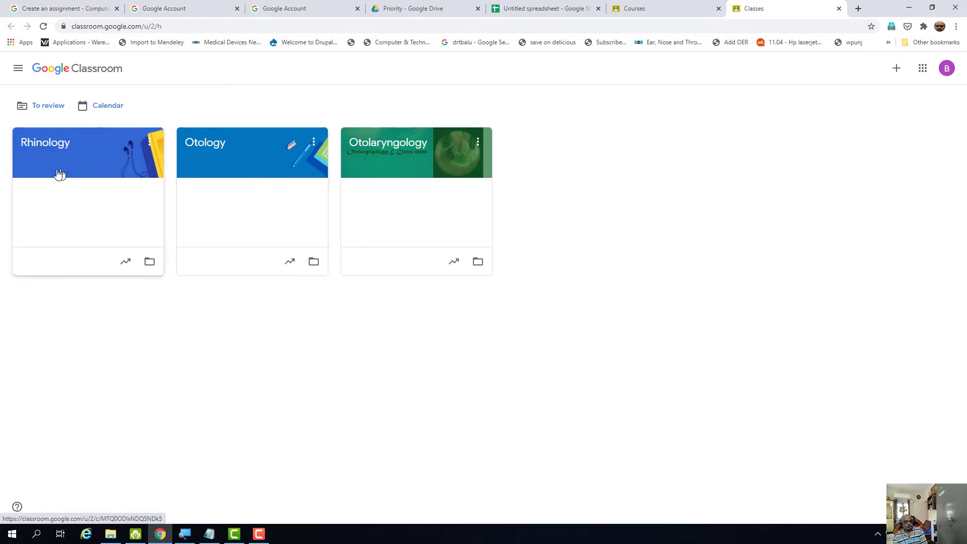
left_click(19, 69)
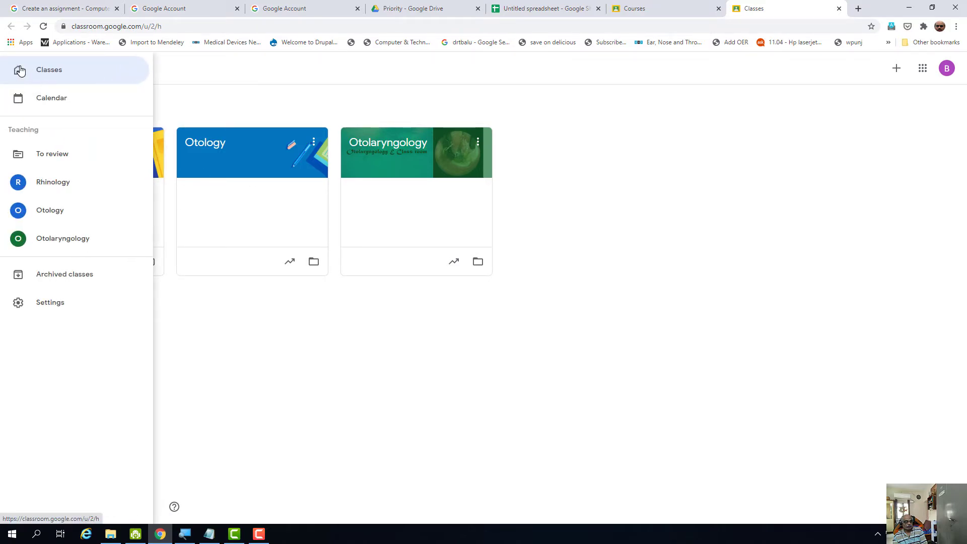
left_click(43, 275)
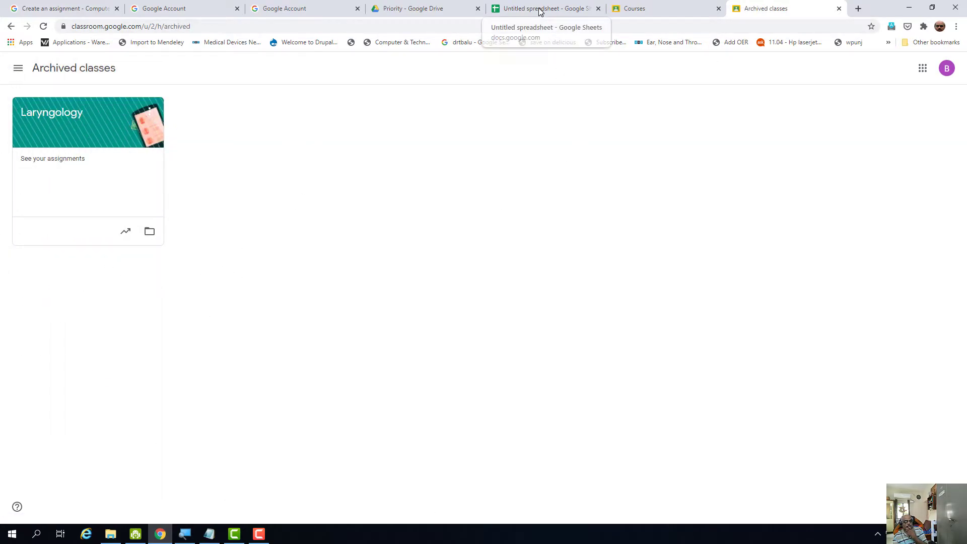
left_click(18, 68)
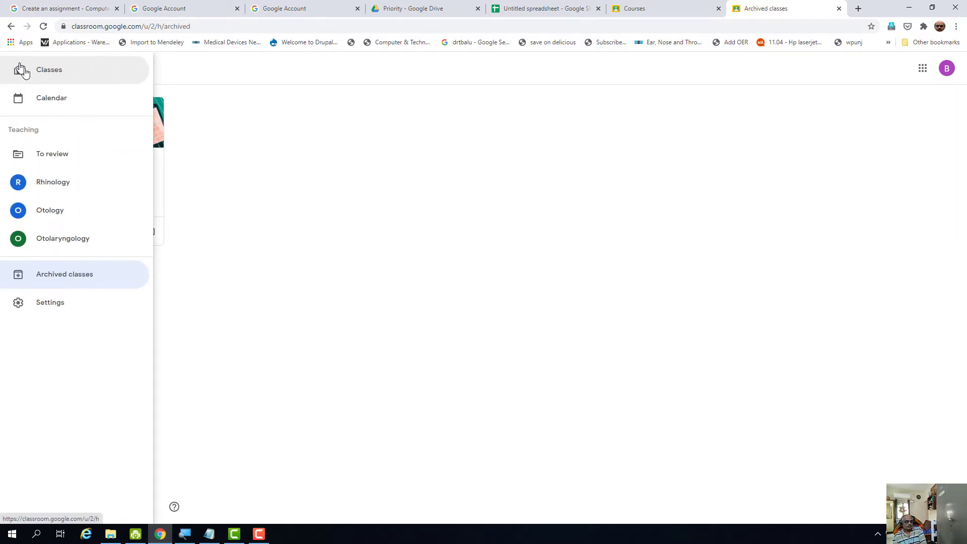
left_click(32, 76)
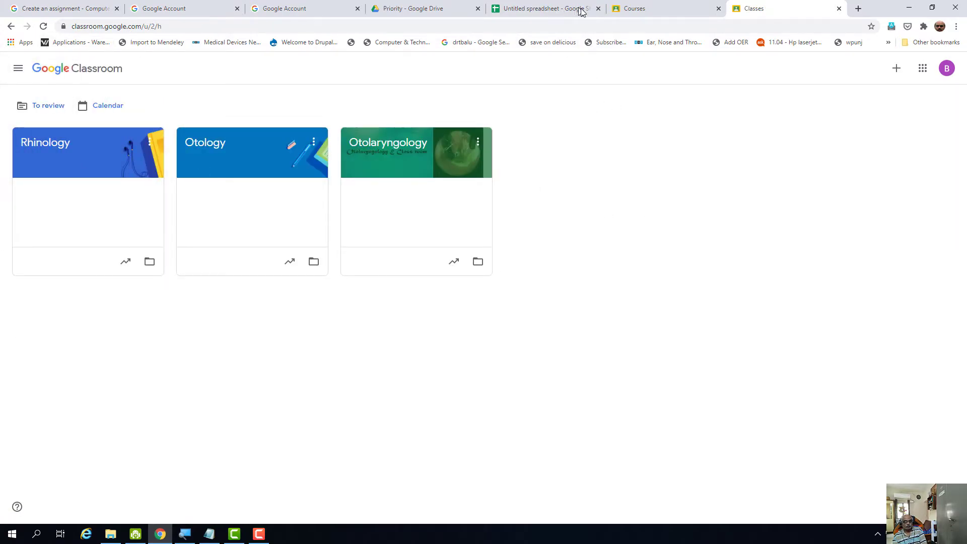
left_click(632, 10)
left_click(516, 10)
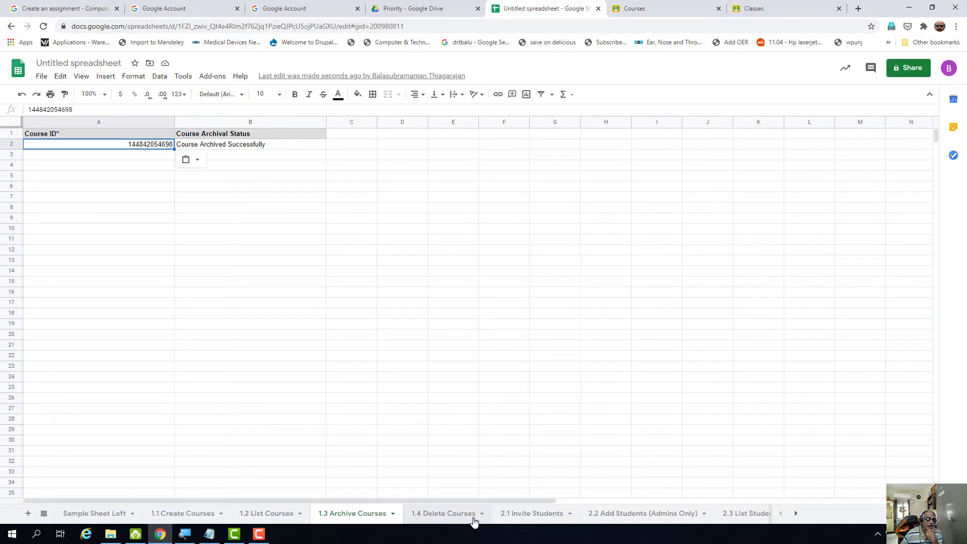
left_click(435, 519)
left_click(69, 147)
key("ctrl+v")
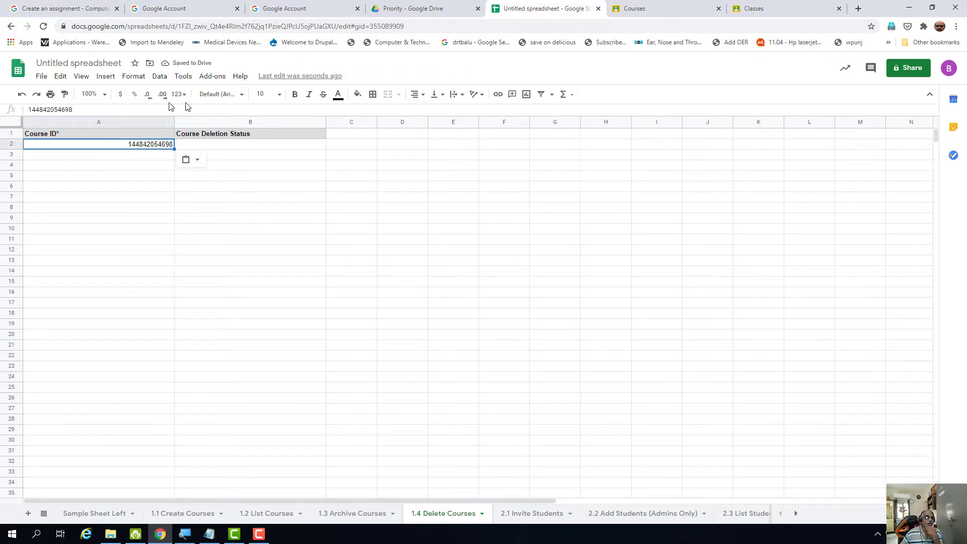
Step: Delete the course with Classright's 1.4 Delete Courses, getting 'Course Deleted Successfully'
left_click(212, 76)
mouse_move(233, 121)
mouse_move(400, 149)
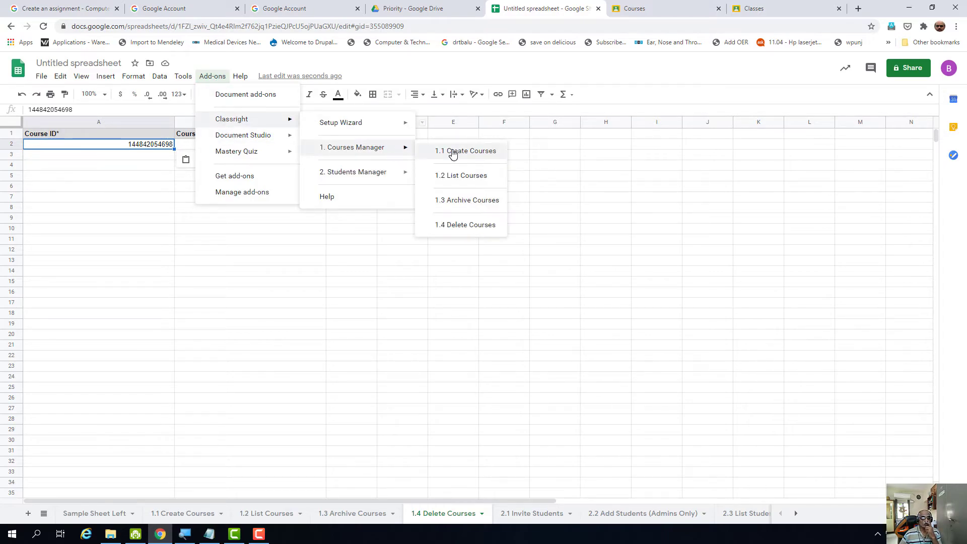
left_click(470, 228)
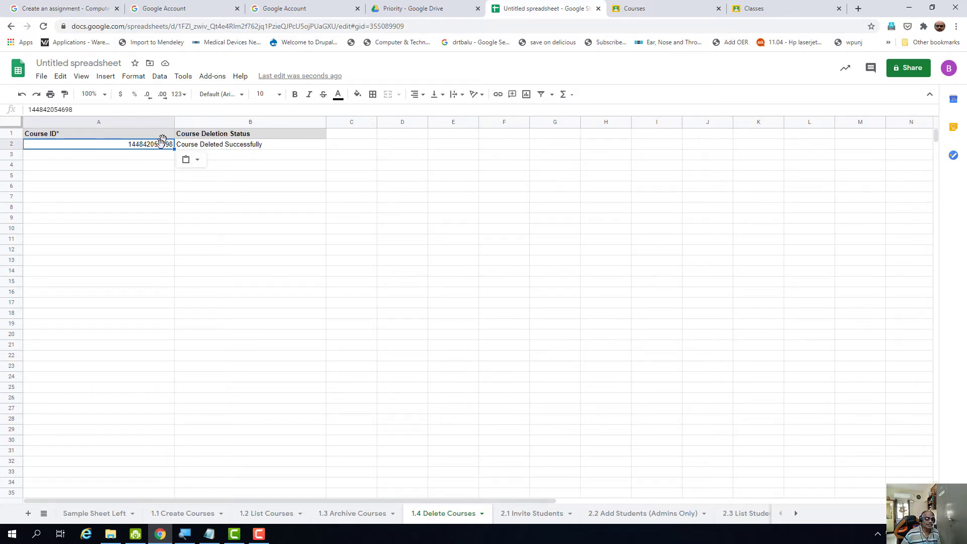
left_click(267, 513)
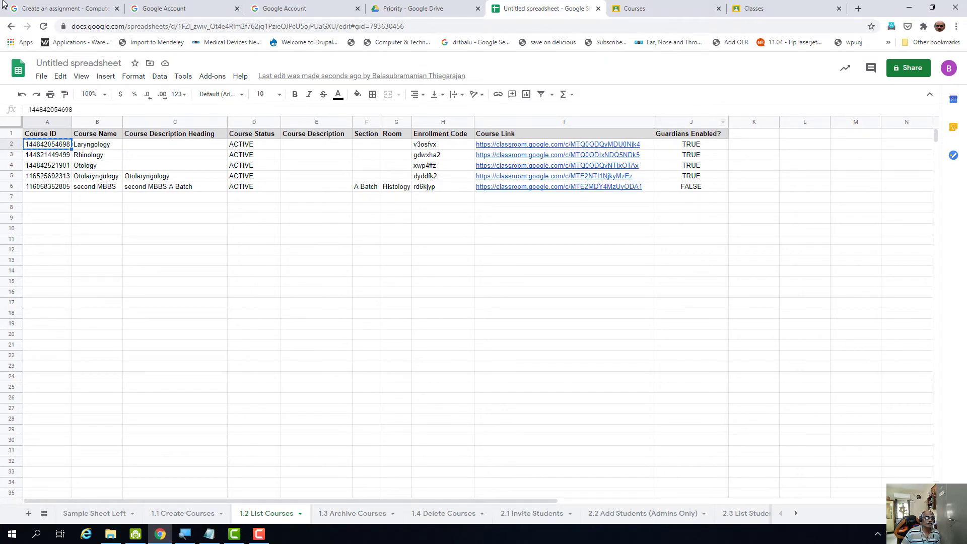
Step: Reload the spreadsheet and look over the 1.3 Archive Courses and 2.2 Add Students sheets
left_click(44, 26)
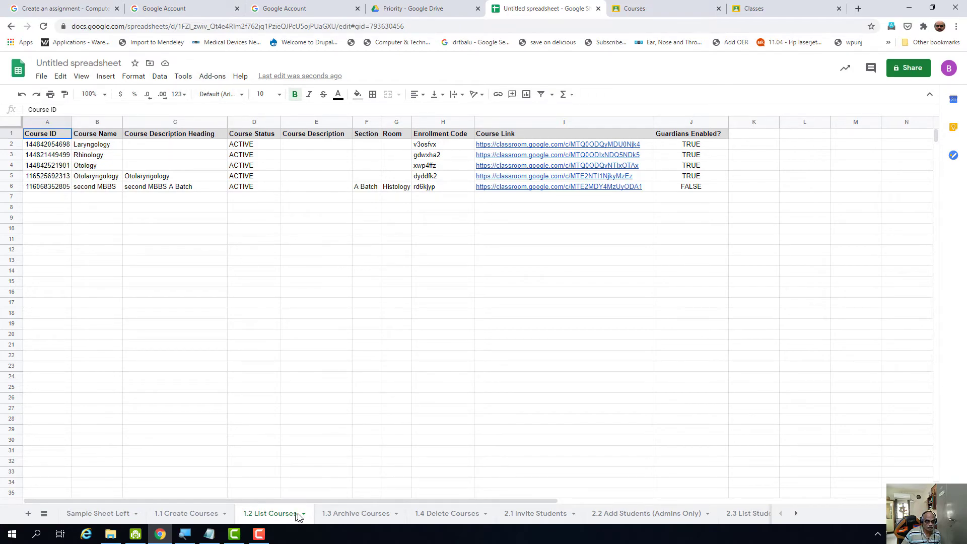
left_click(343, 514)
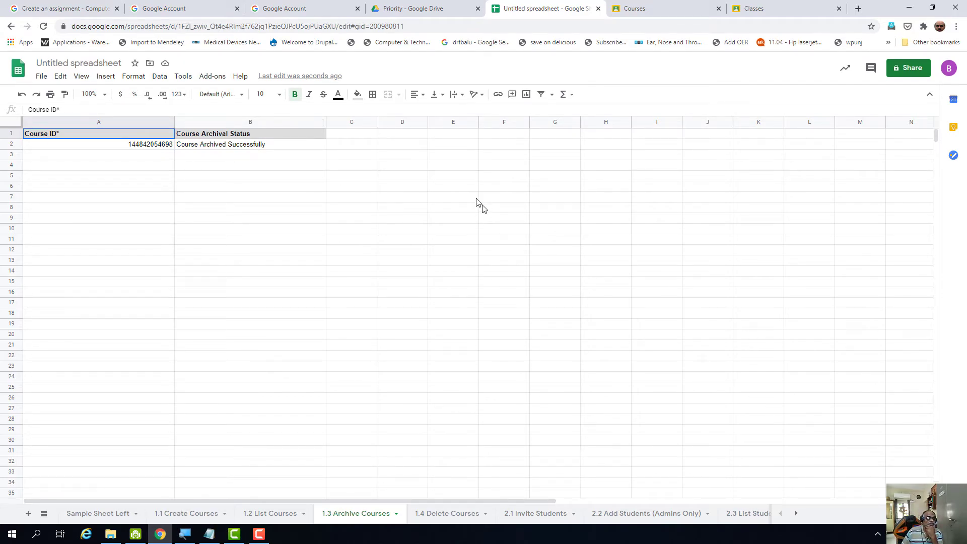
left_click(605, 518)
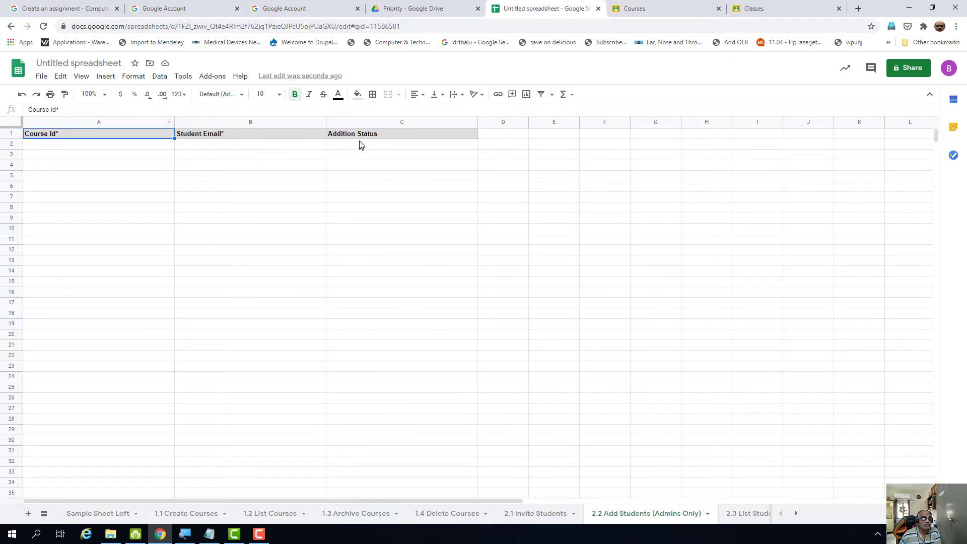
left_click(36, 146)
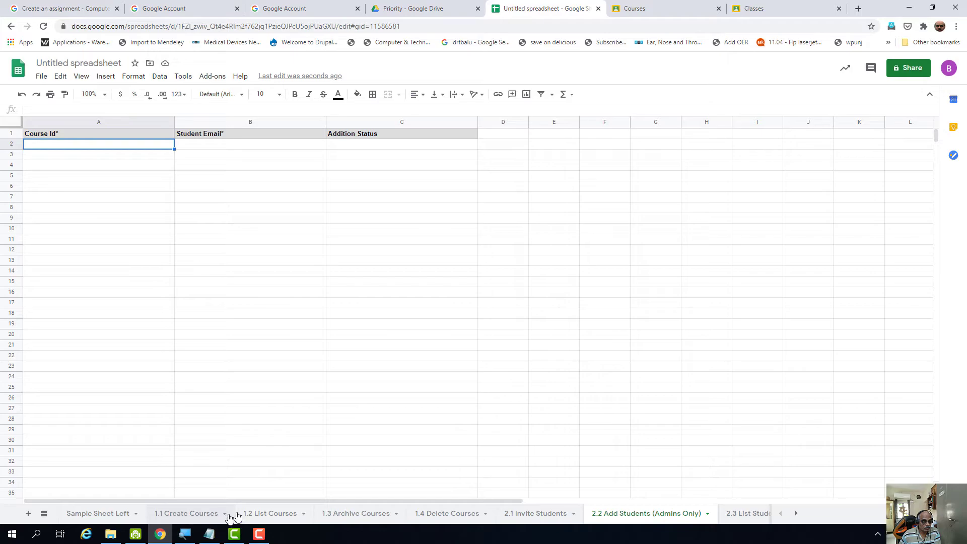
left_click(257, 514)
left_click(61, 155)
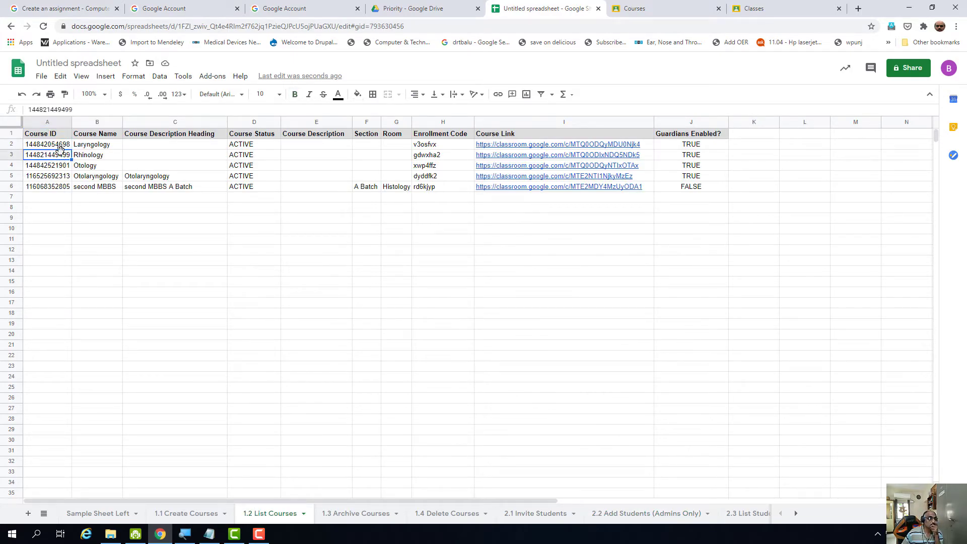
right_click(62, 160)
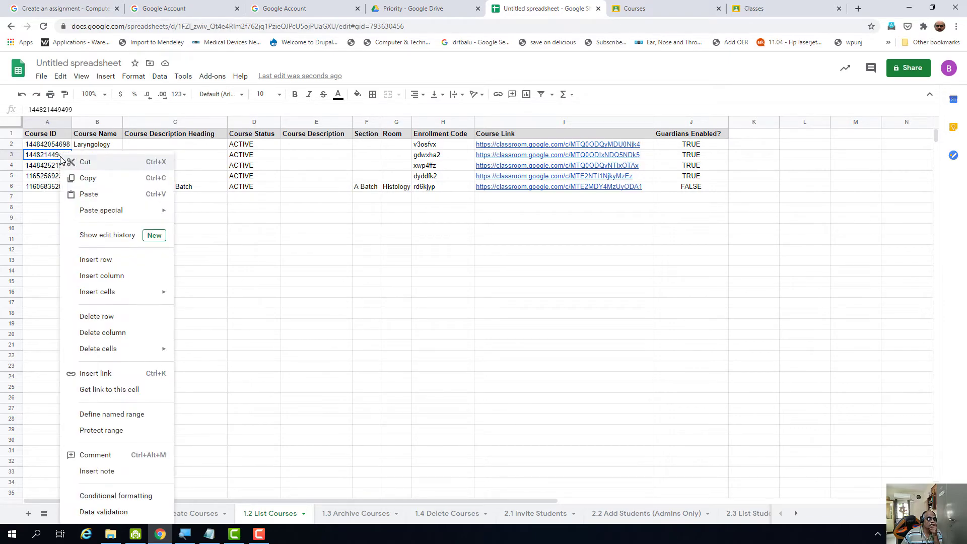
left_click(81, 176)
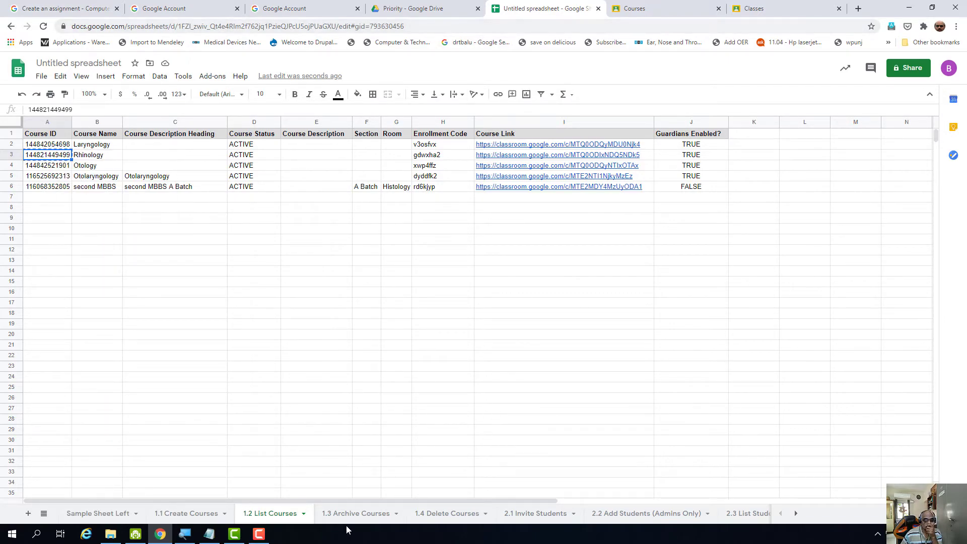
mouse_move(261, 541)
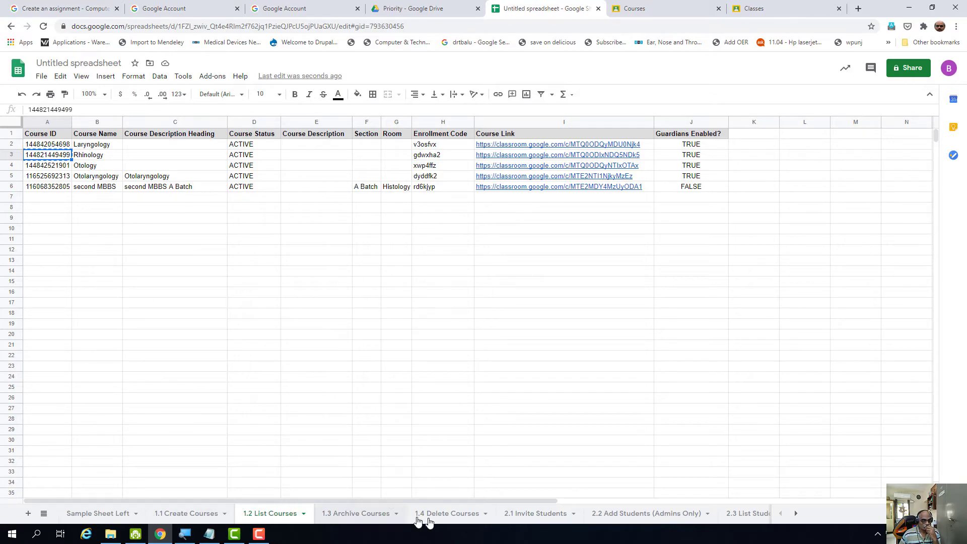
left_click(624, 514)
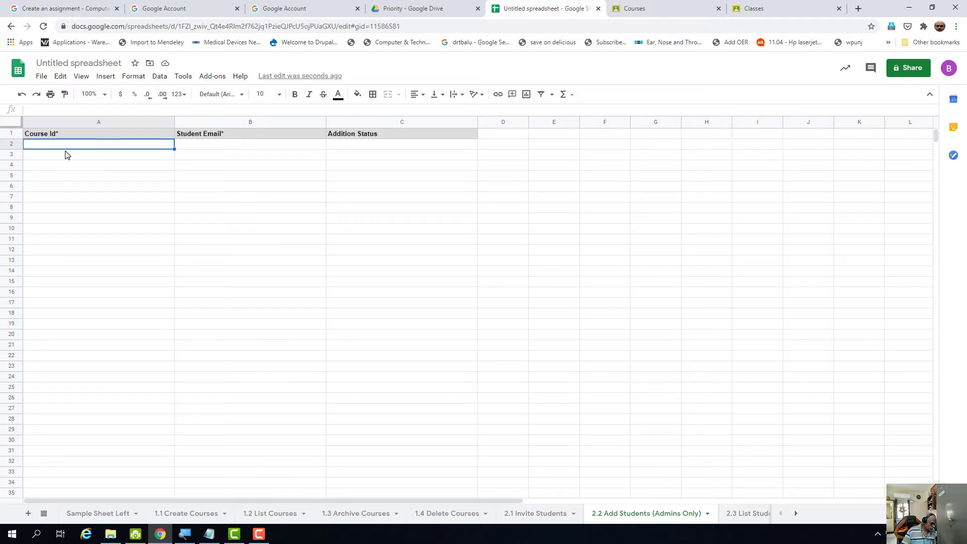
key("ctrl+v")
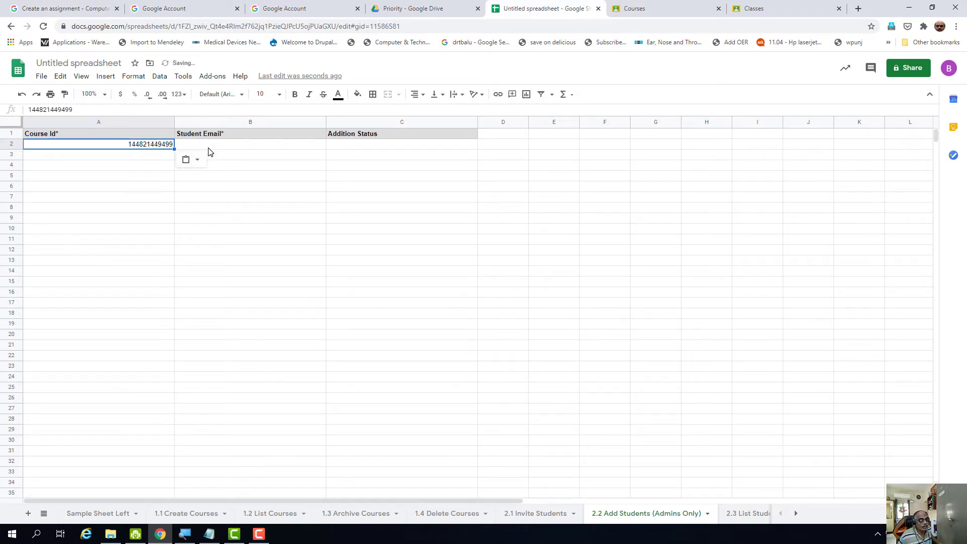
key("Tab")
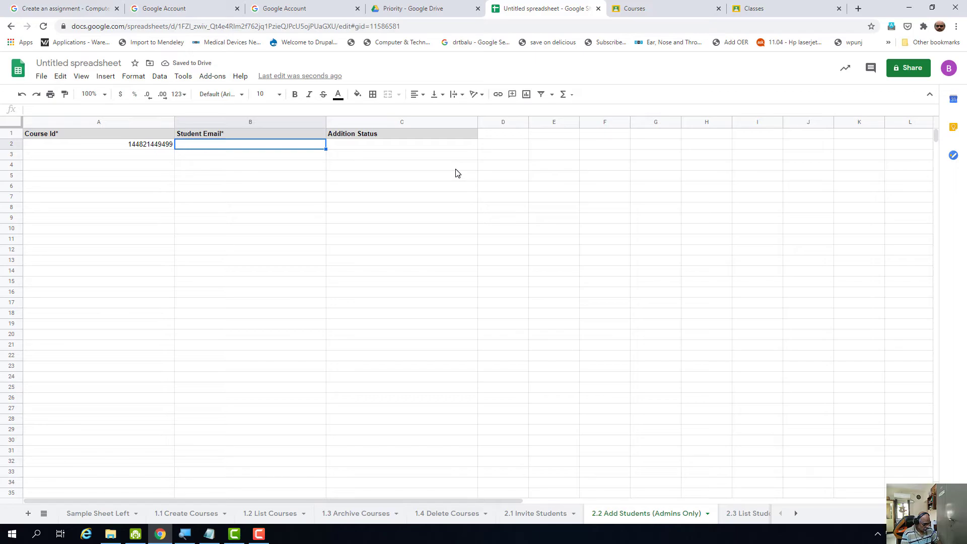
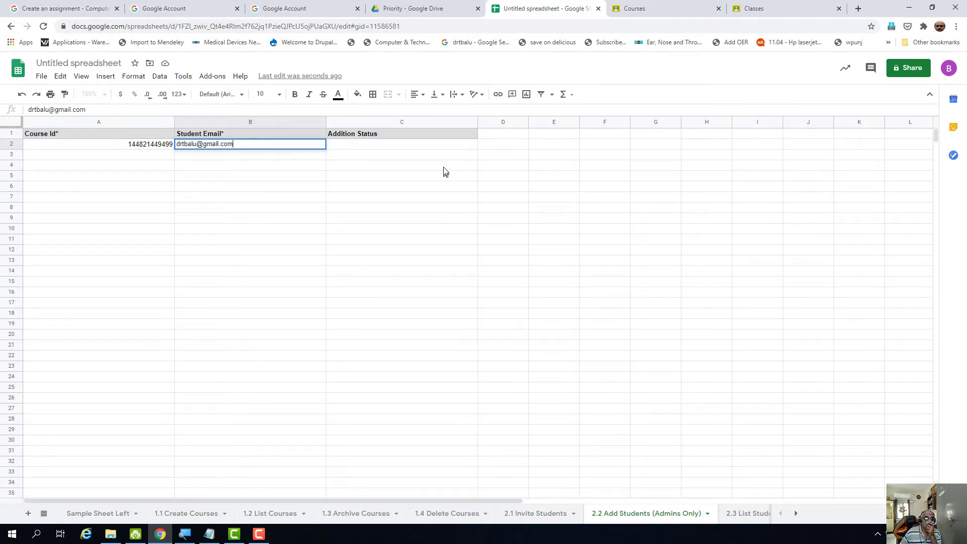
left_click(381, 148)
type("True")
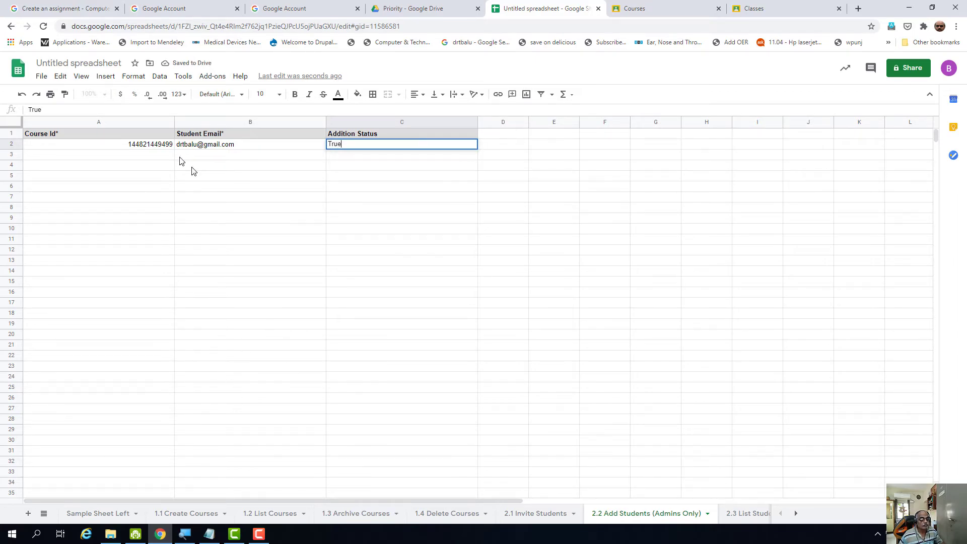
double_click(363, 145)
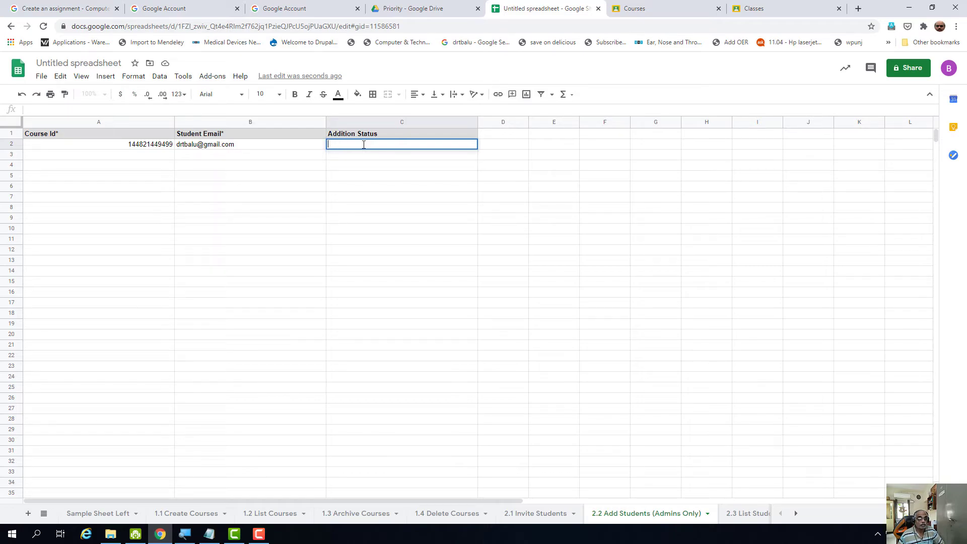
Step: Run Classright's 2.2 Add Students, which reports 'The caller does not have permission'
left_click(220, 76)
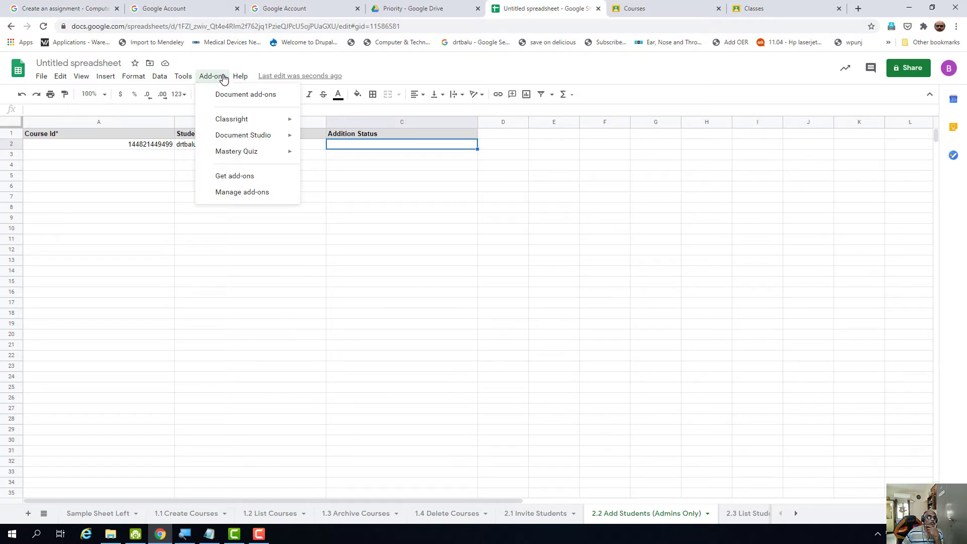
mouse_move(238, 119)
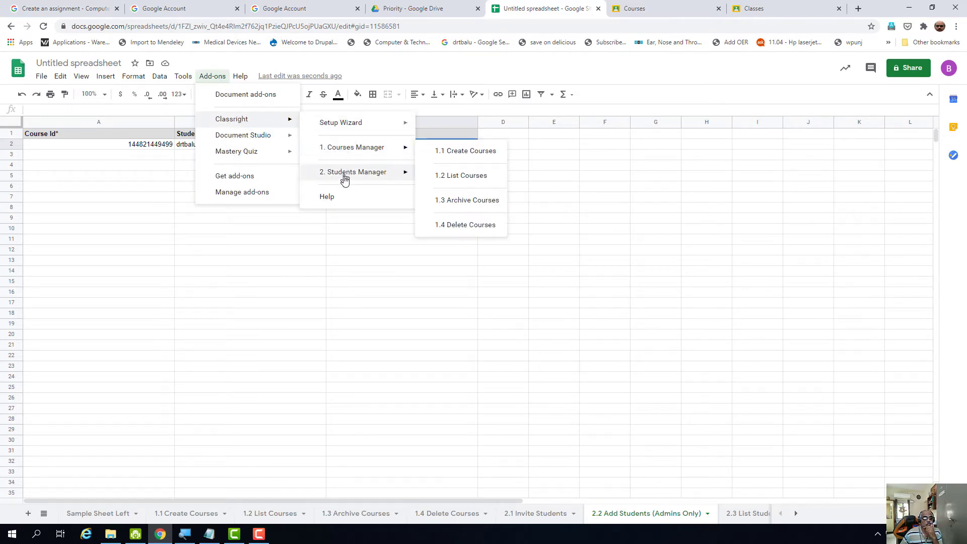
mouse_move(345, 180)
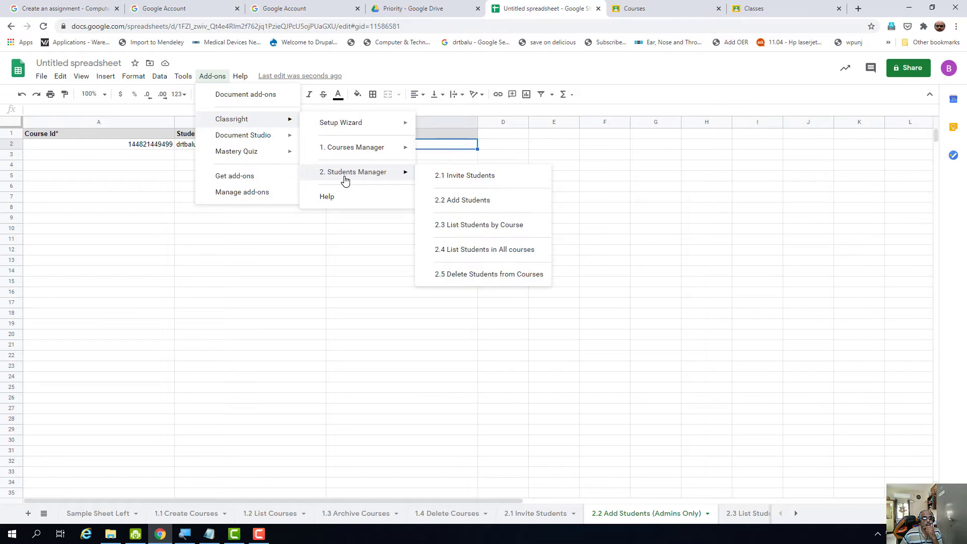
left_click(480, 202)
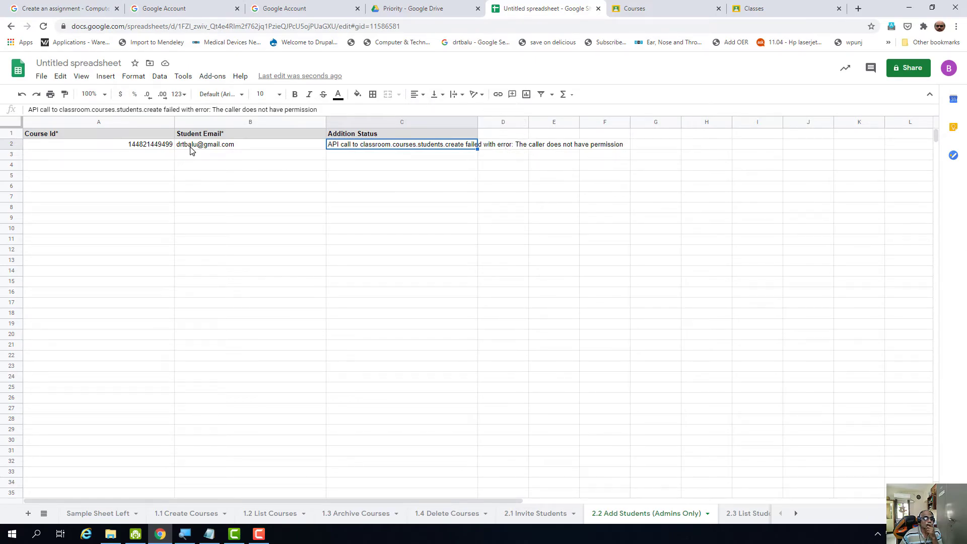
Step: Replace the student e-mail in cell B2 with a different address
left_click(210, 149)
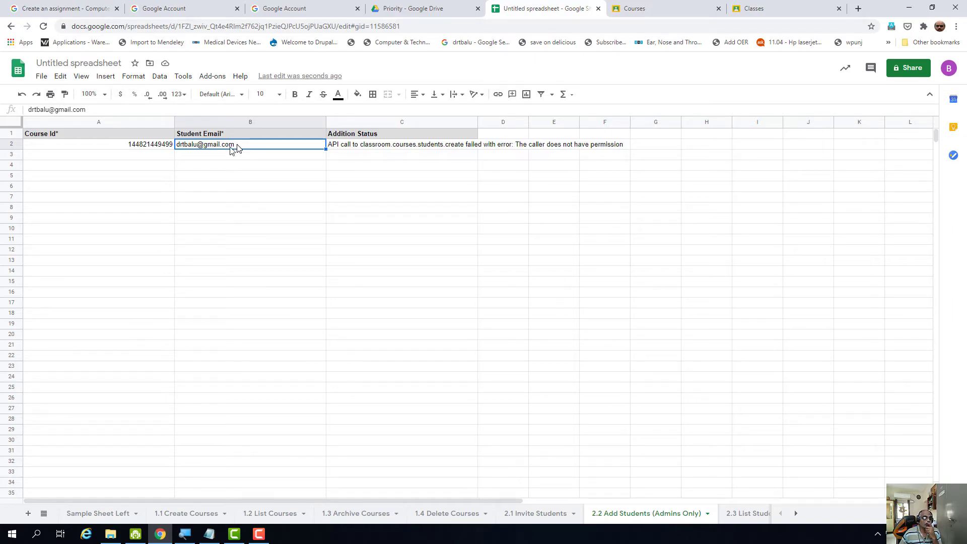
double_click(177, 145)
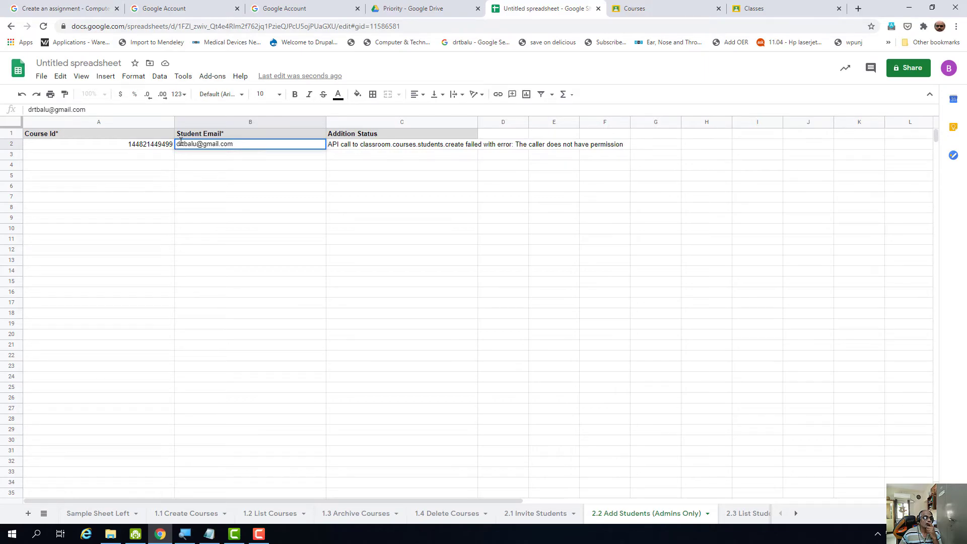
left_click_drag(188, 145, 265, 145)
type("ge")
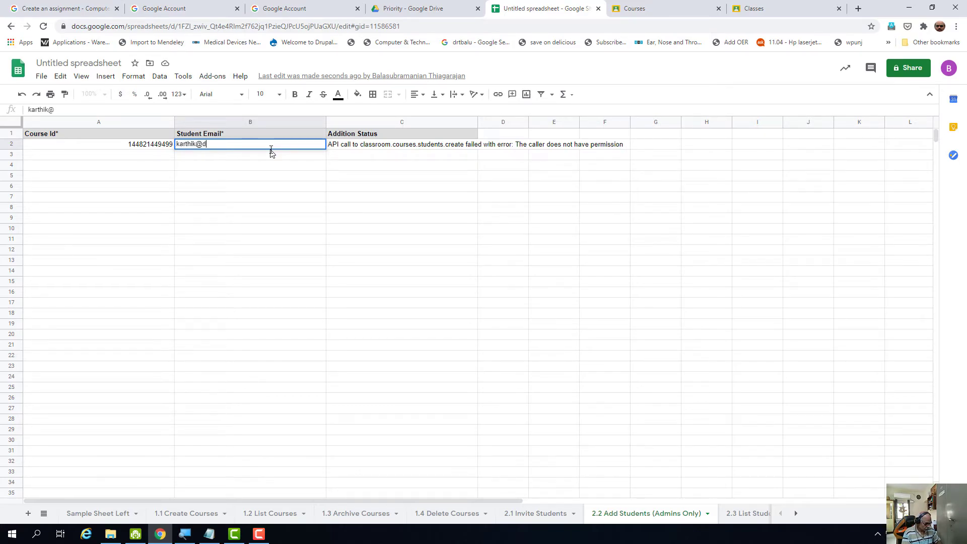
type("m")
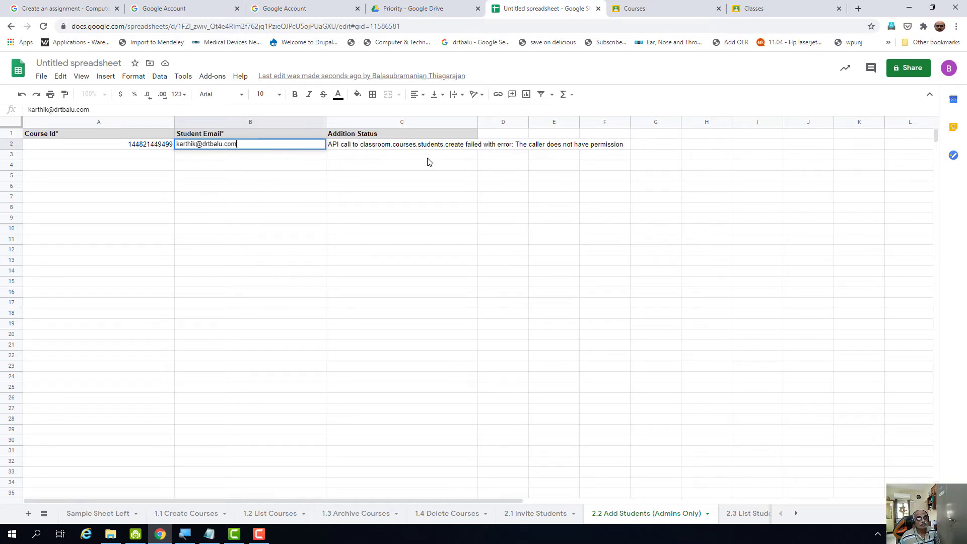
Step: Rerun Classright's 2.2 Add Students with the new e-mail, yielding 'Precondition check failed'
left_click(214, 77)
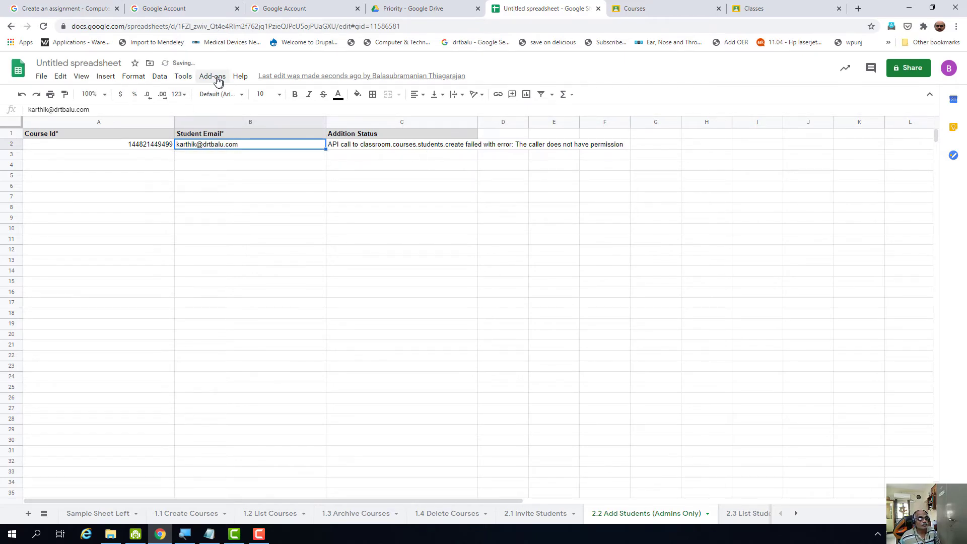
mouse_move(242, 119)
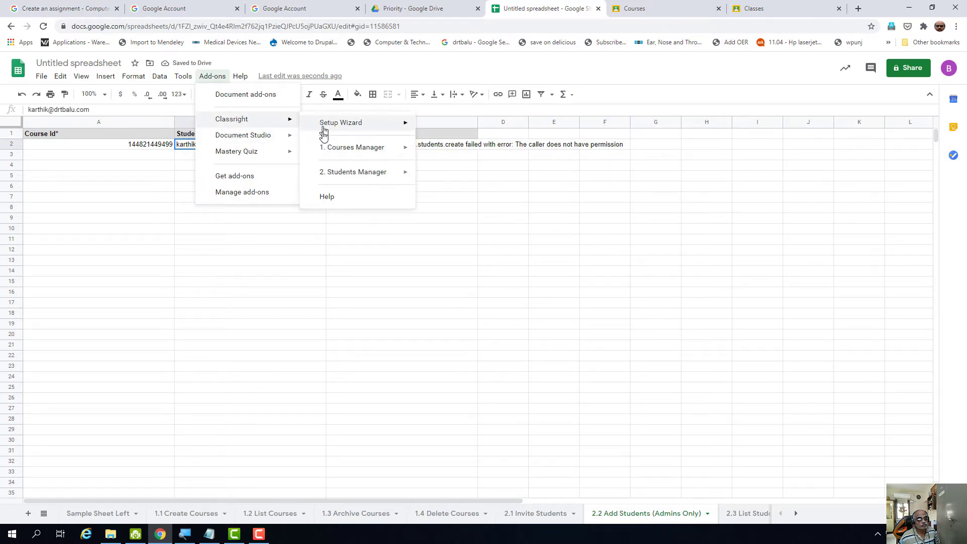
mouse_move(380, 179)
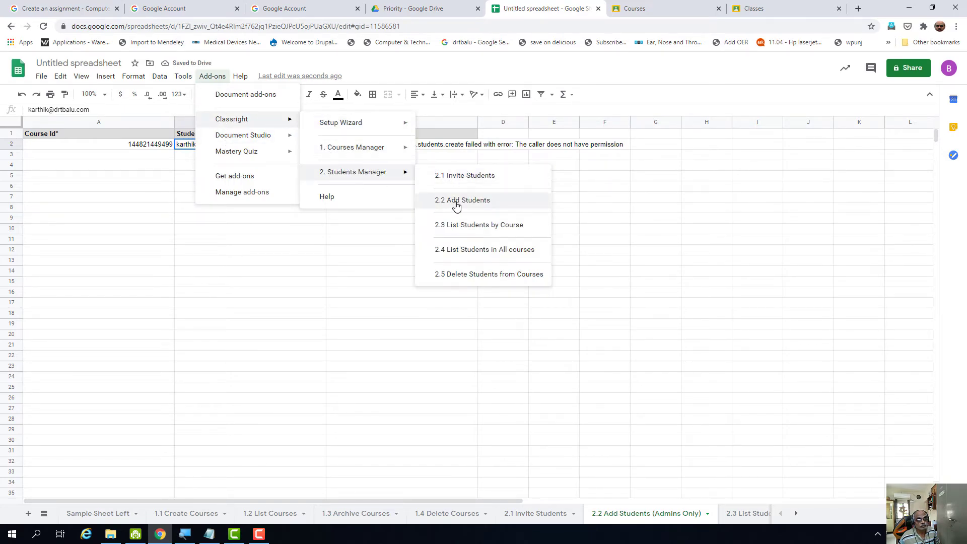
left_click(426, 202)
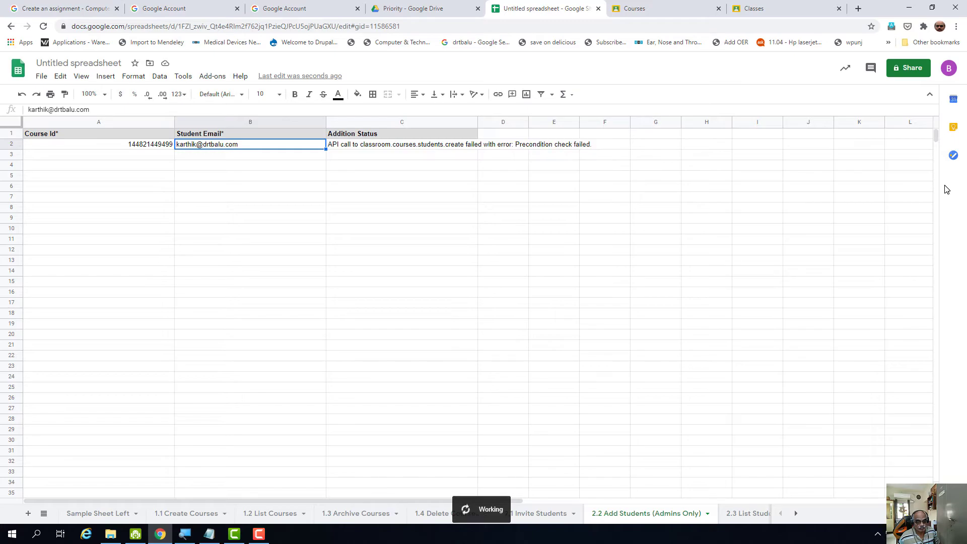
Step: Check the precondition error, then replace the e-mail in B2 with a third student's Gmail address
left_click(551, 147)
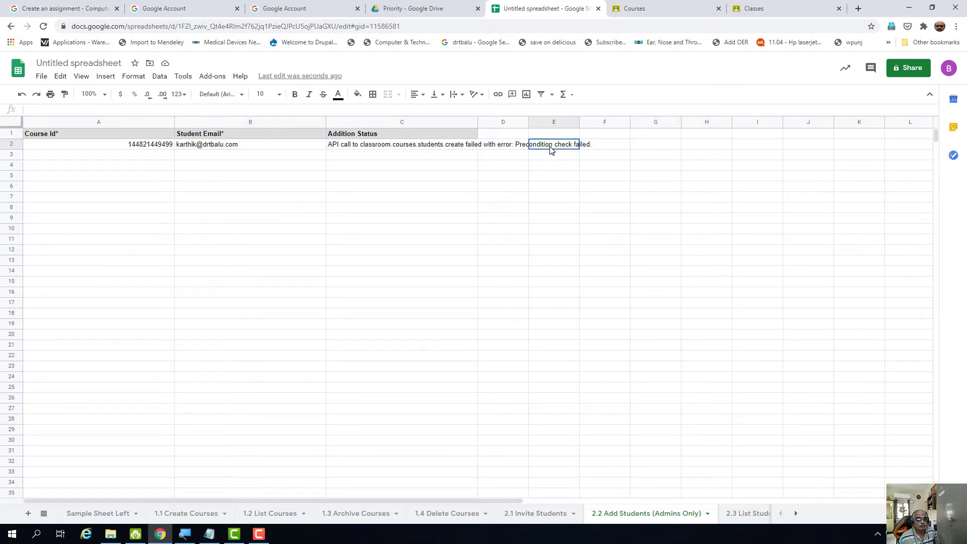
left_click(227, 147)
double_click(233, 147)
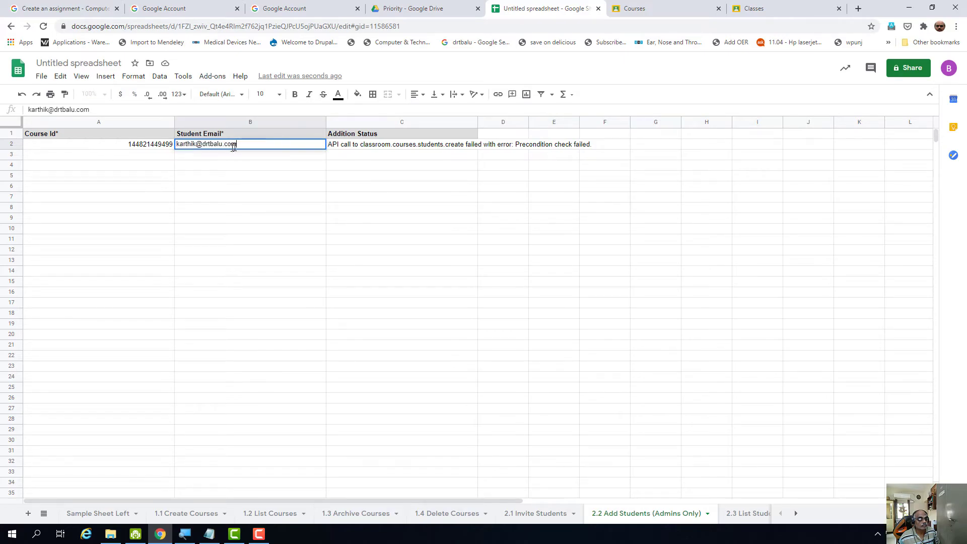
left_click_drag(259, 145, 103, 147)
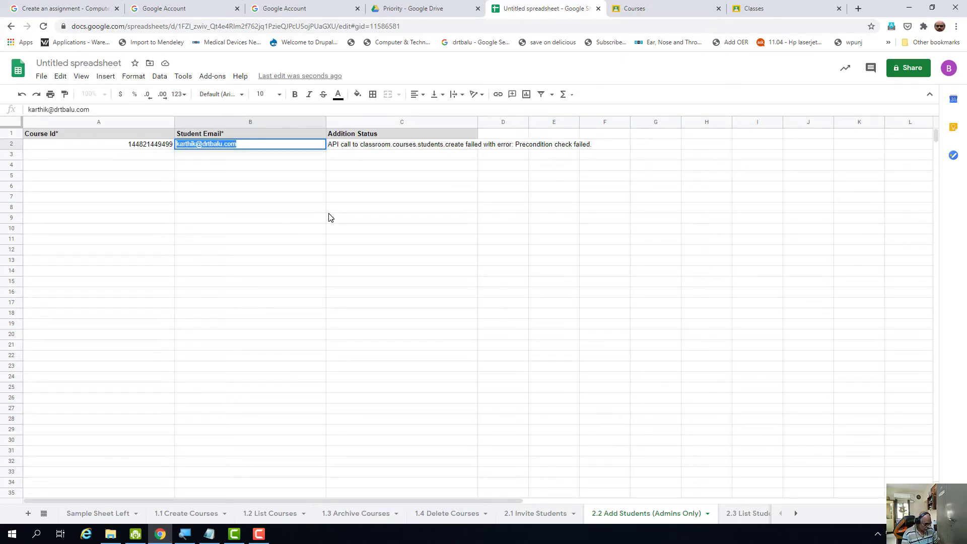
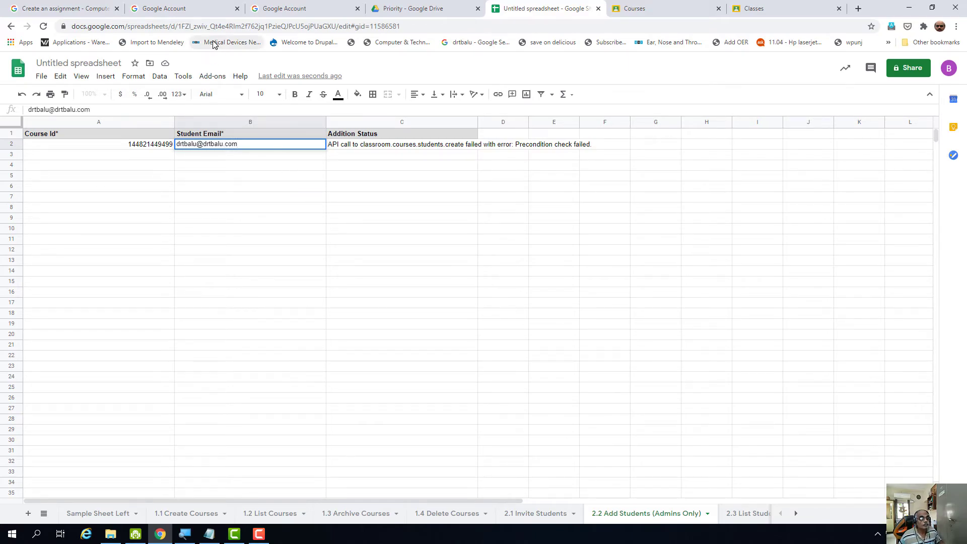
left_click(211, 77)
Step: Rerun 2.2 Add Students and read the new 'Requested entity already exists' status
left_click(214, 80)
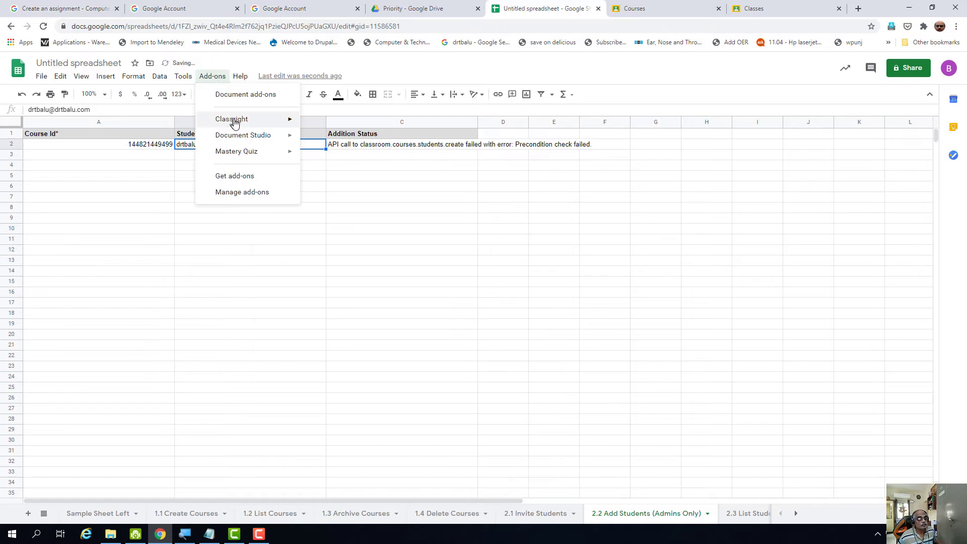
mouse_move(238, 123)
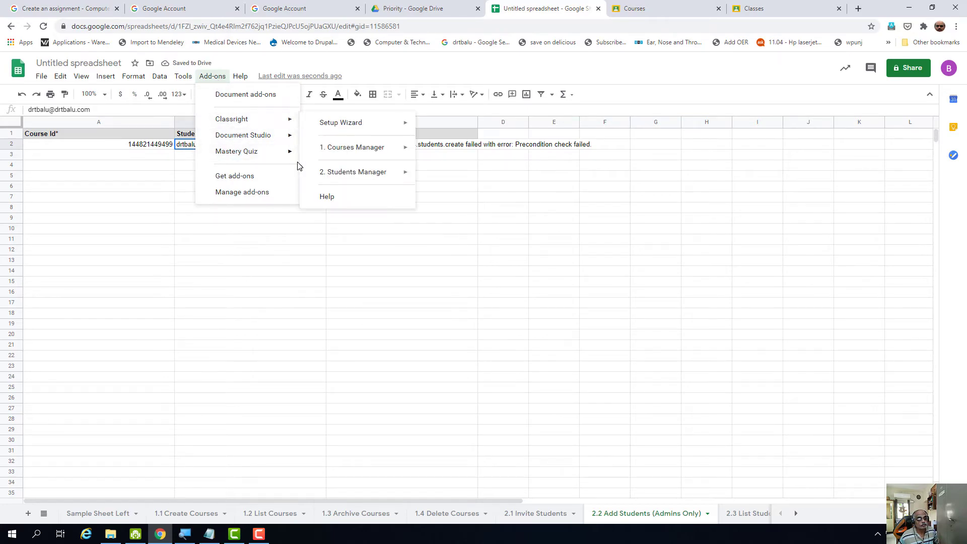
mouse_move(362, 177)
left_click(466, 199)
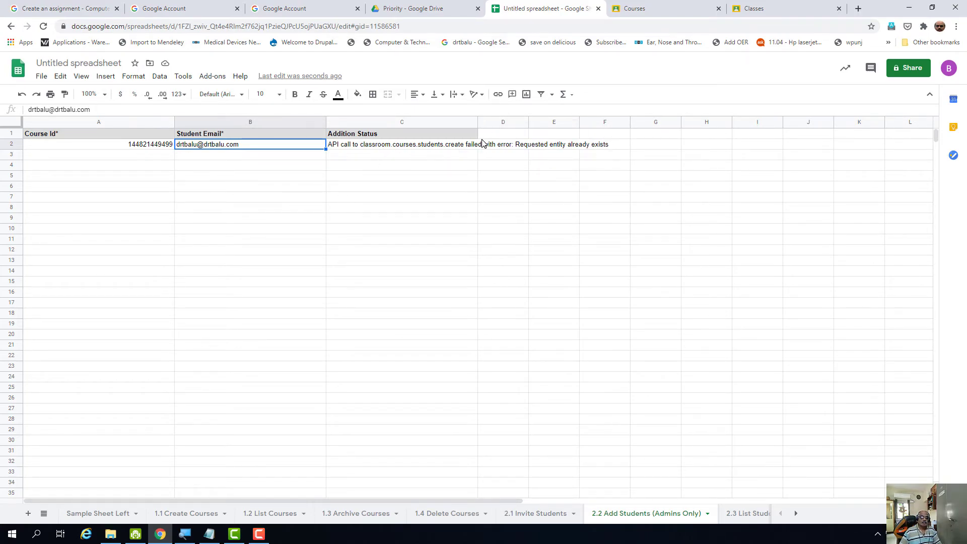
left_click(547, 149)
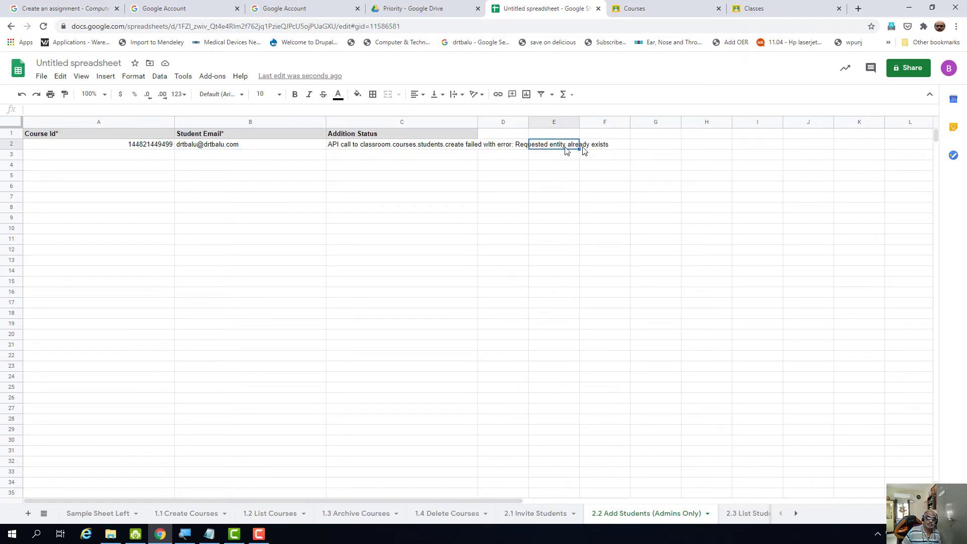
left_click(589, 146)
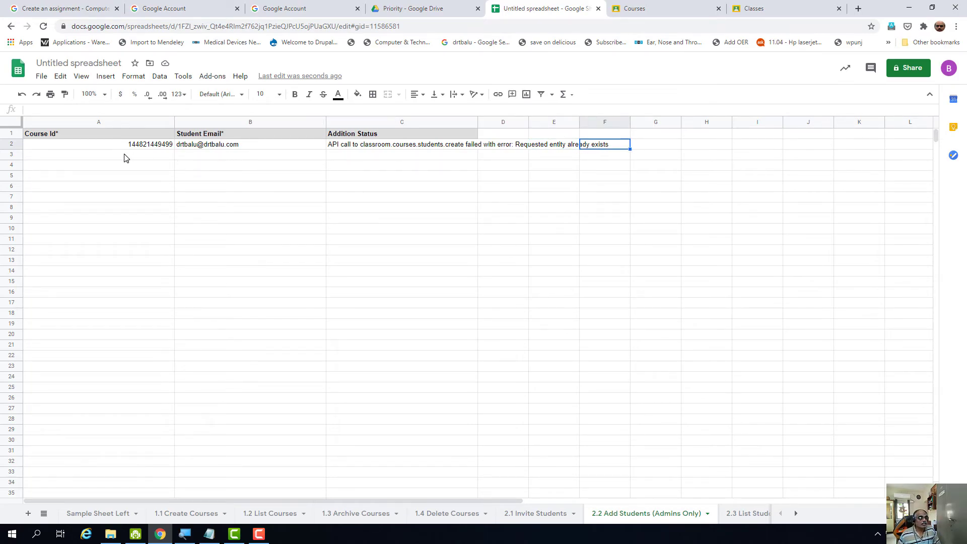
left_click(226, 148)
left_click(223, 157)
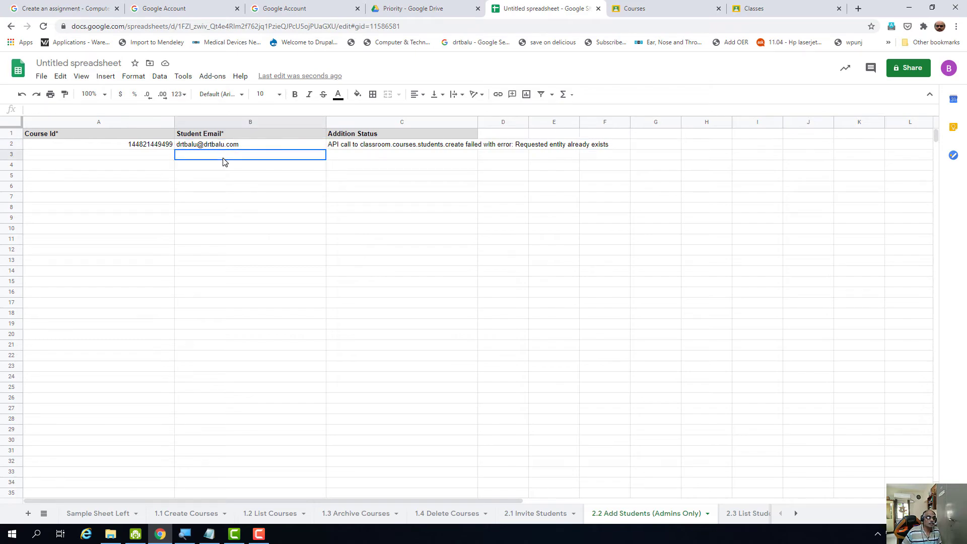
double_click(224, 160)
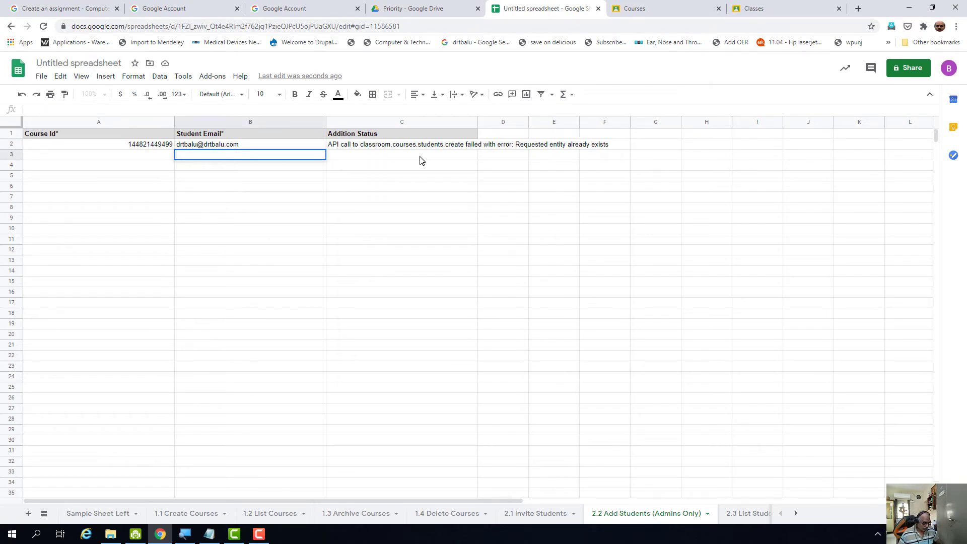
Step: Fill row 2 of 2.1 Invite Students with the course ID, the student's Gmail address and role 'student'
left_click(532, 514)
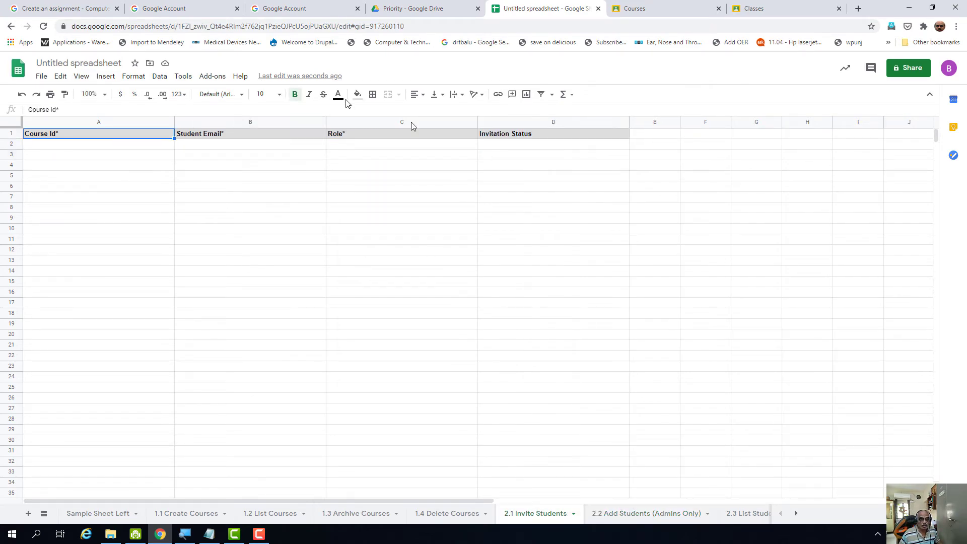
left_click(122, 146)
key("ctrl+v")
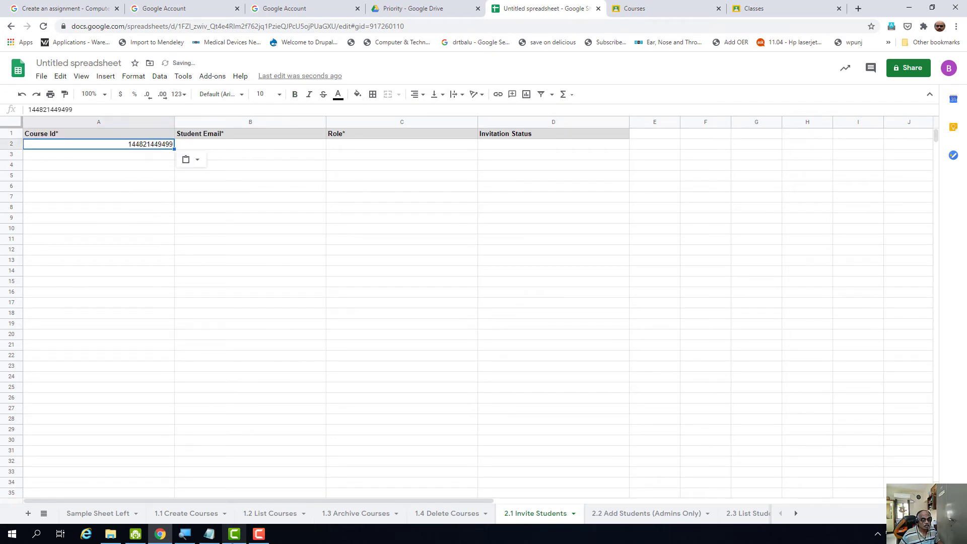
left_click(262, 523)
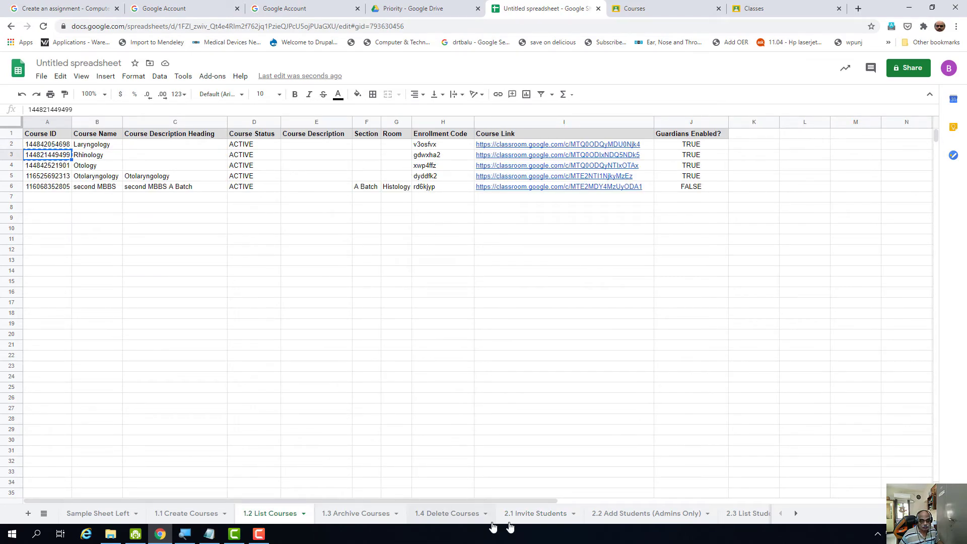
left_click(545, 515)
left_click(221, 150)
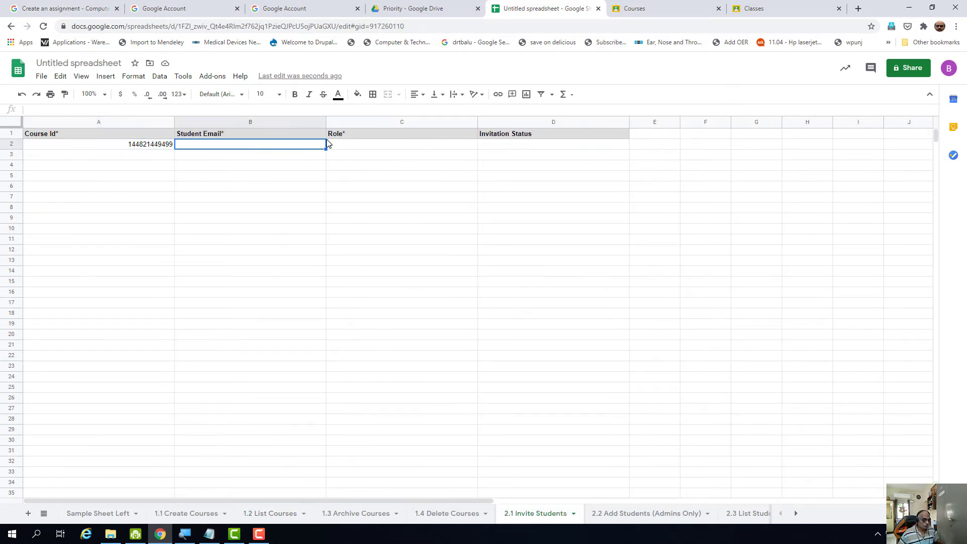
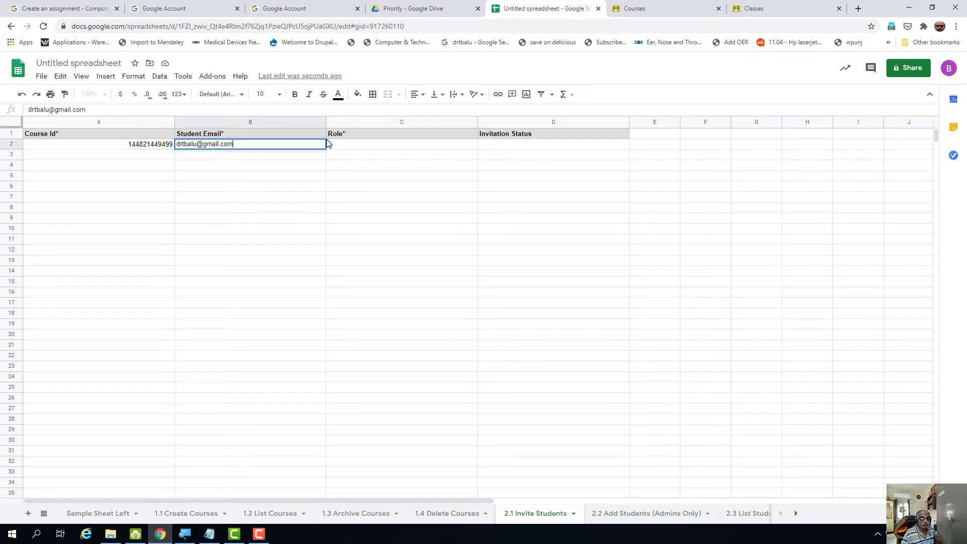
left_click(372, 148)
type("student")
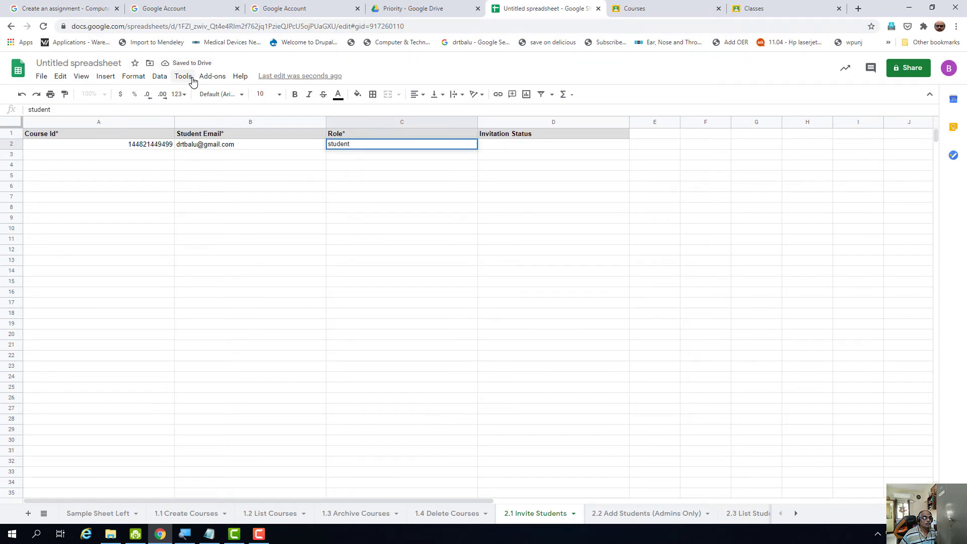
Step: Send the invitation with Classright's 2.1 Invite Students, getting 'Invitation Sent Successfully'
left_click(218, 79)
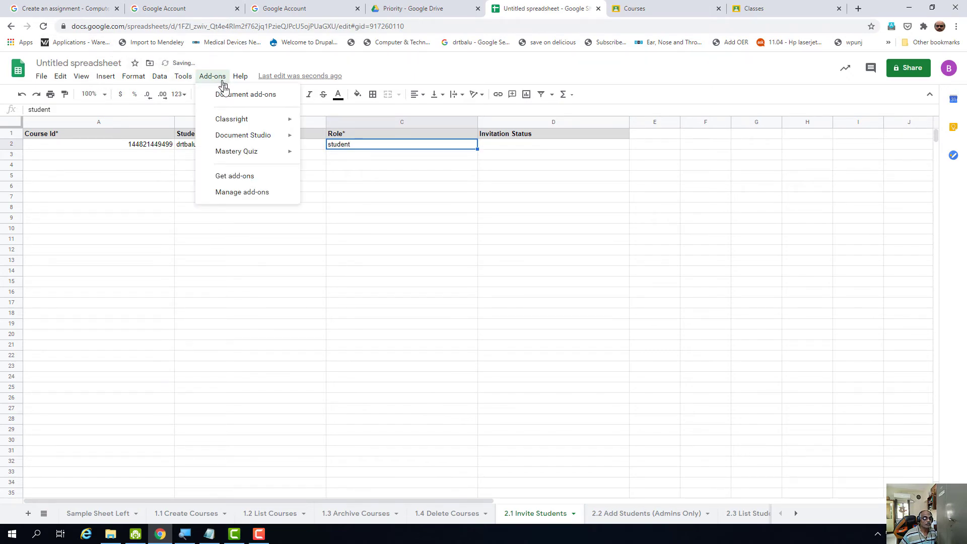
mouse_move(233, 123)
mouse_move(361, 153)
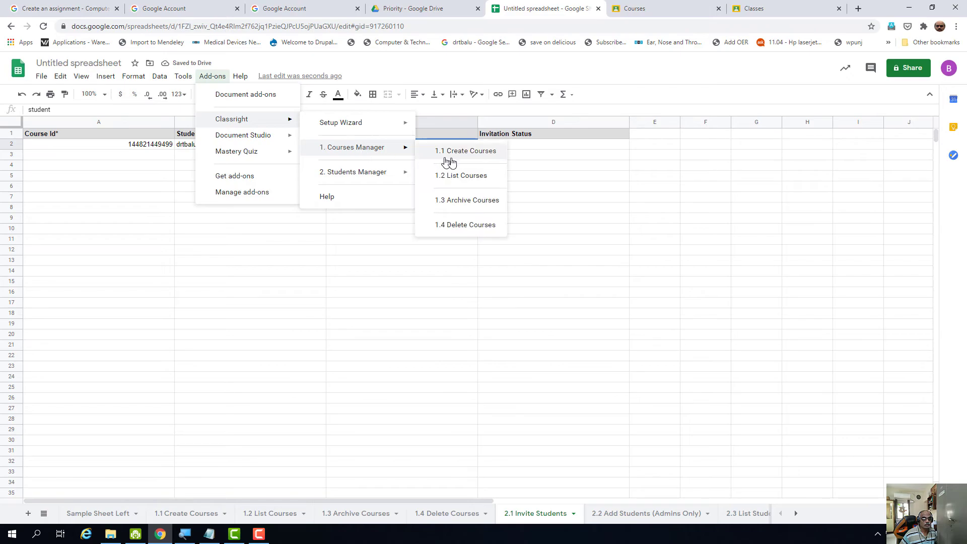
mouse_move(363, 172)
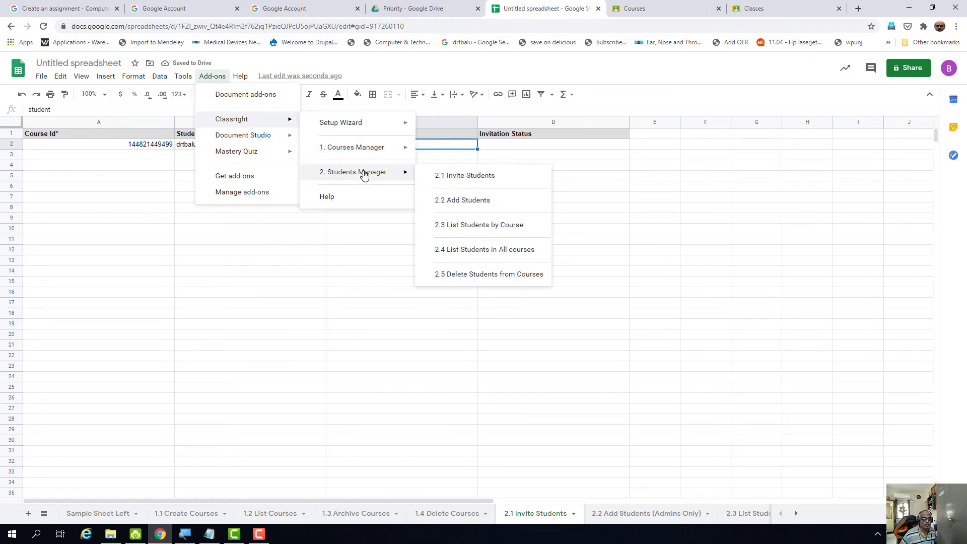
left_click(491, 177)
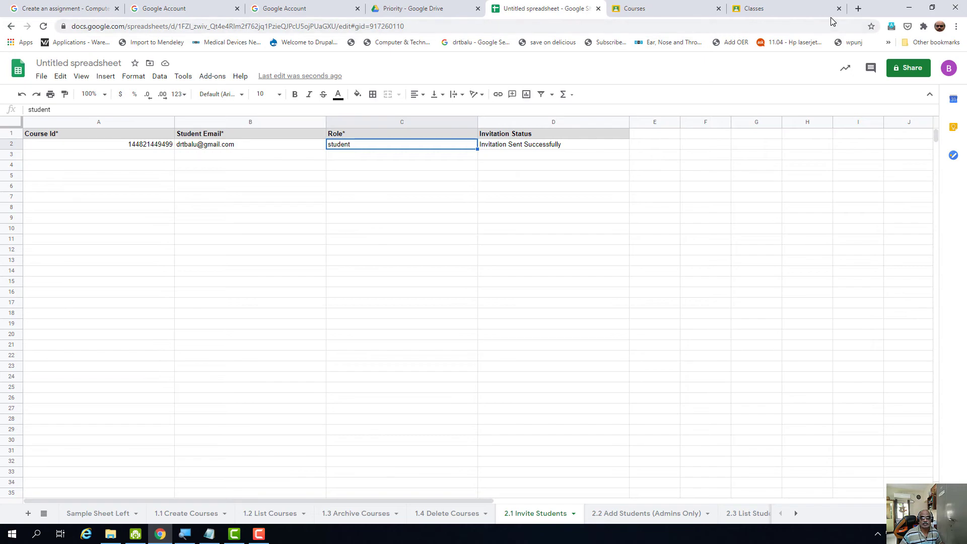
Step: Read the 'Class invitation: Rhinology' email in Gmail, then return to the Classroom classes tab
left_click(858, 9)
type("gmail")
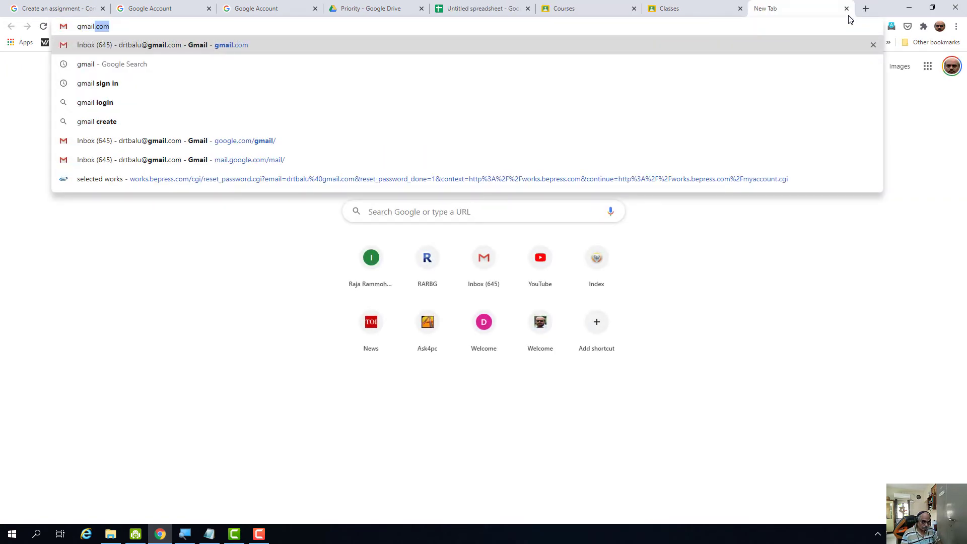
key("Return")
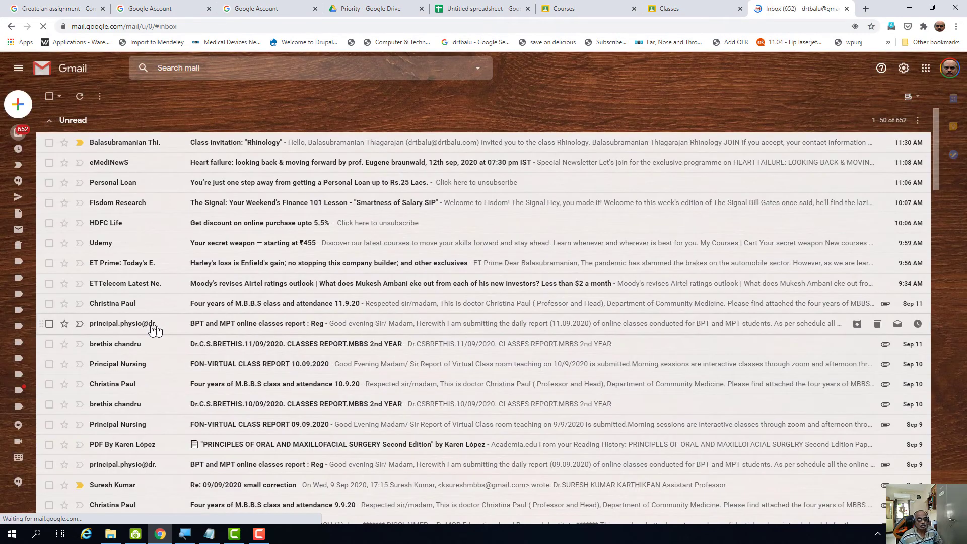
left_click(263, 144)
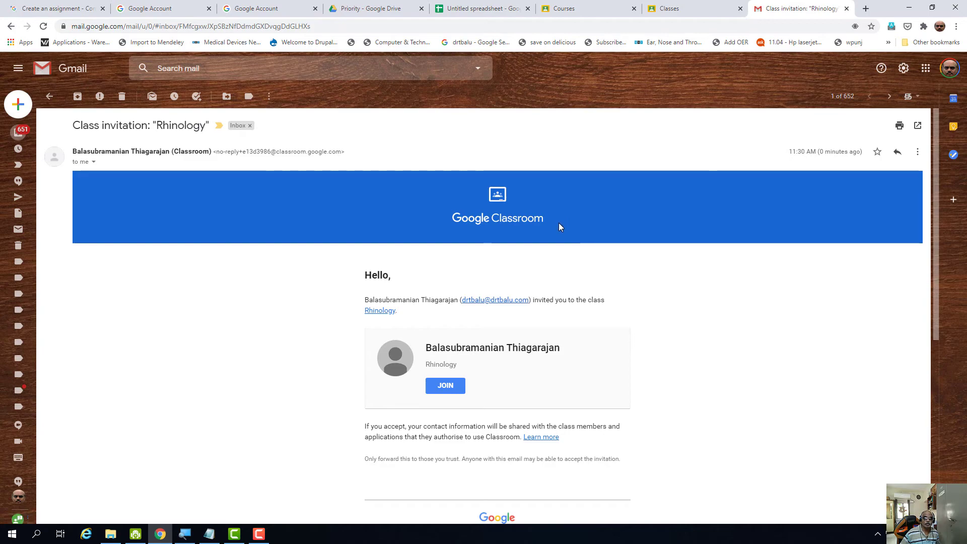
left_click(650, 8)
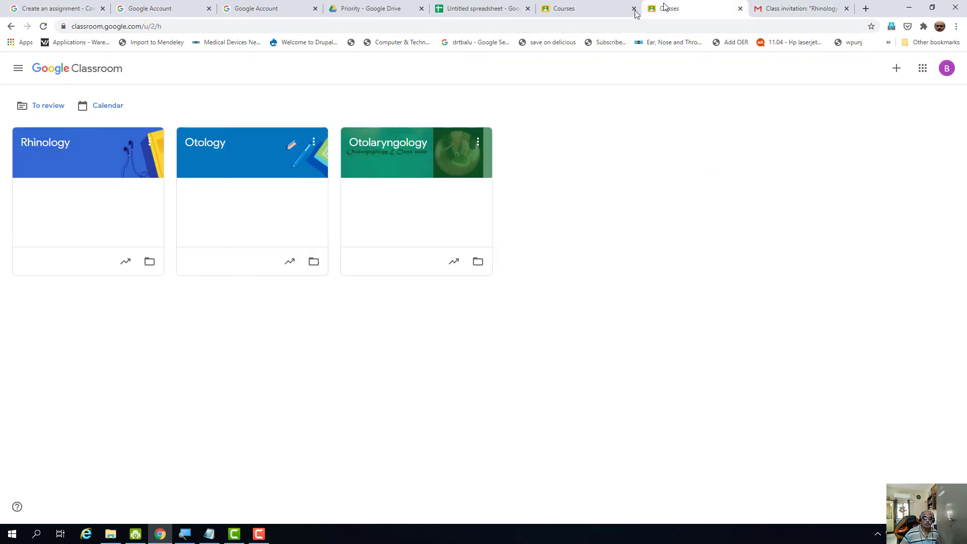
Step: Glance at the Classroom courses tab, then return to the 2.1 Invite Students spreadsheet
left_click(579, 8)
left_click(504, 10)
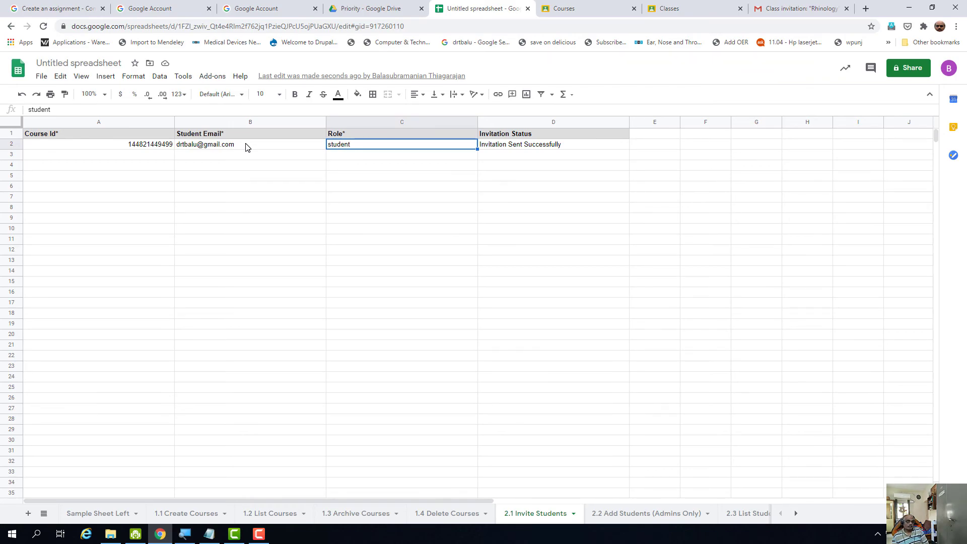
left_click(205, 156)
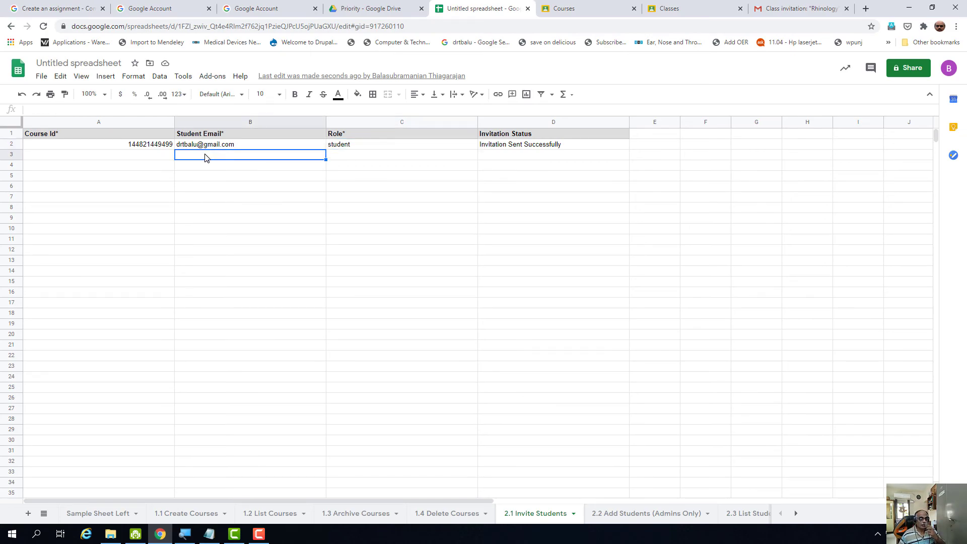
left_click(145, 157)
left_click(153, 145)
right_click(153, 145)
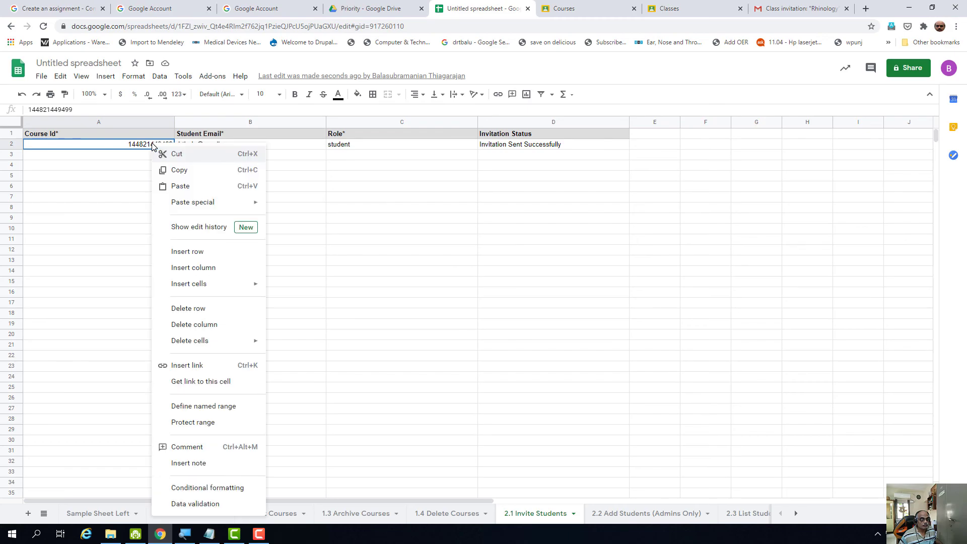
left_click(166, 169)
left_click(149, 161)
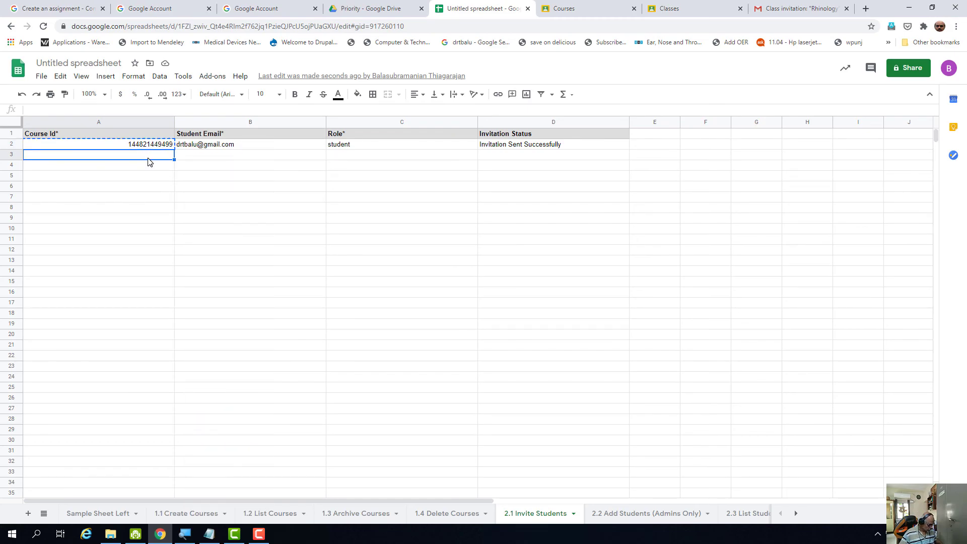
key("ctrl+v")
Step: Enter the student's Yahoo e-mail in B3 and role 'student' in C3
left_click(221, 160)
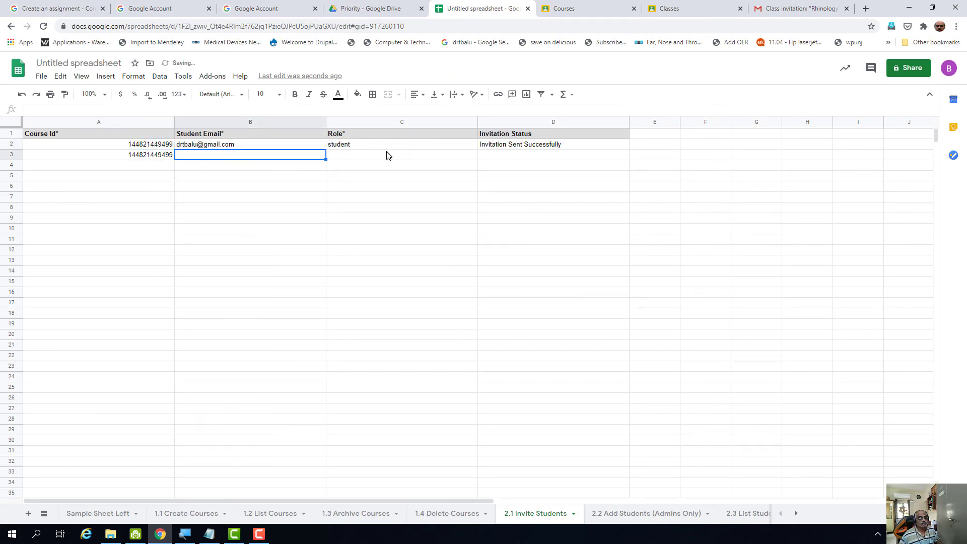
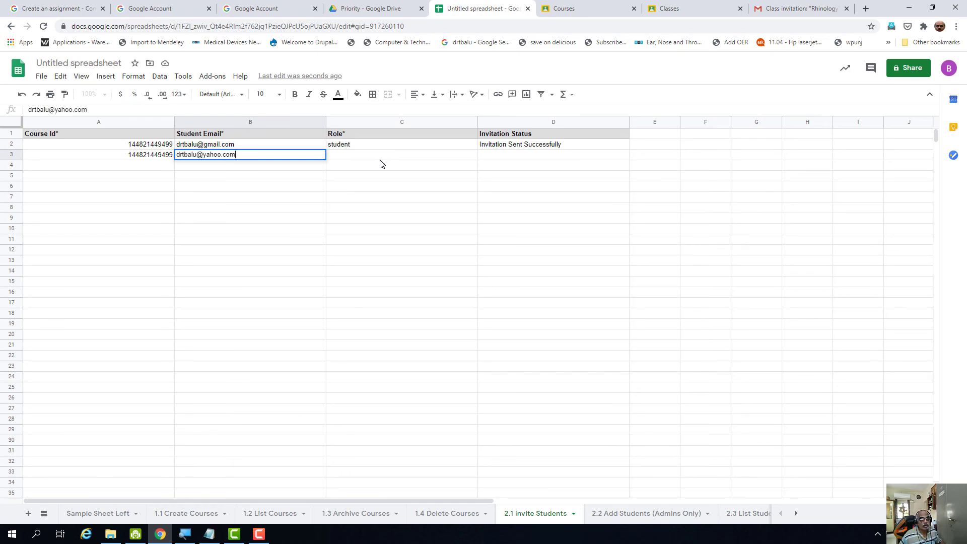
left_click(381, 162)
type("student")
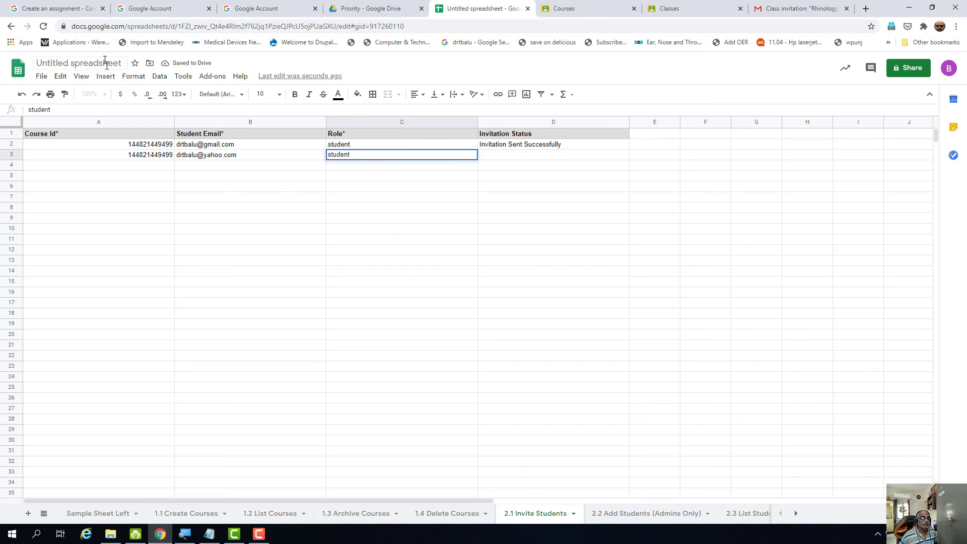
Step: Rerun Classright's 2.1 Invite Students and check row 2's 'Requested entity already exists' status
left_click(206, 78)
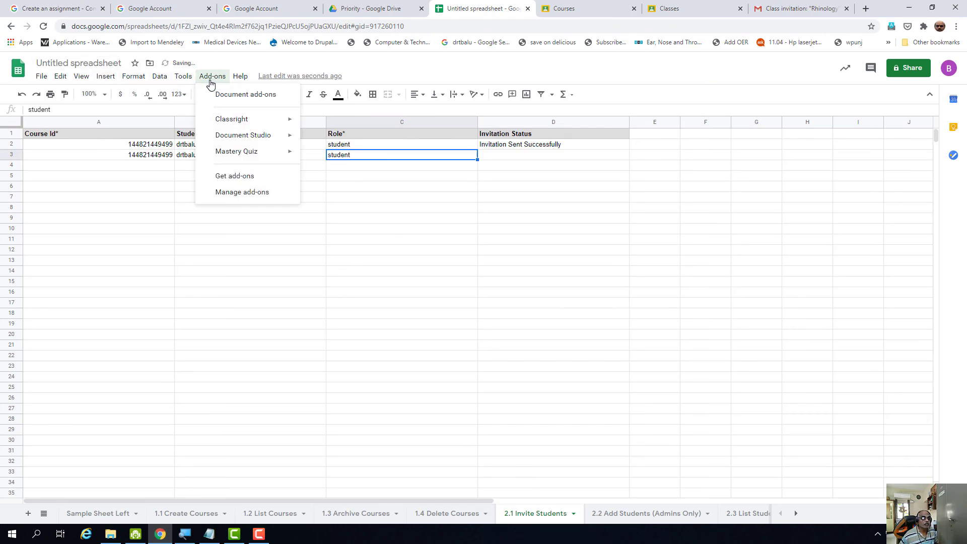
mouse_move(249, 120)
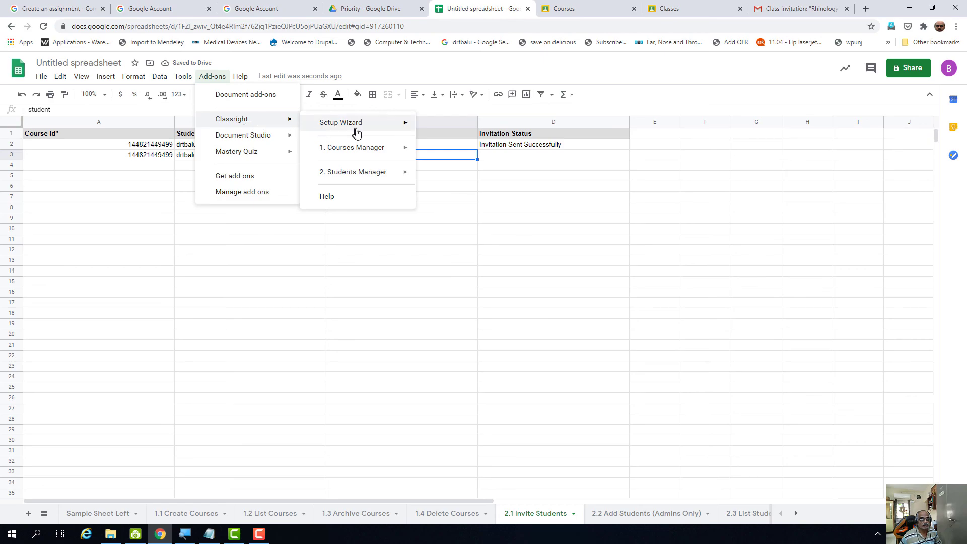
mouse_move(391, 180)
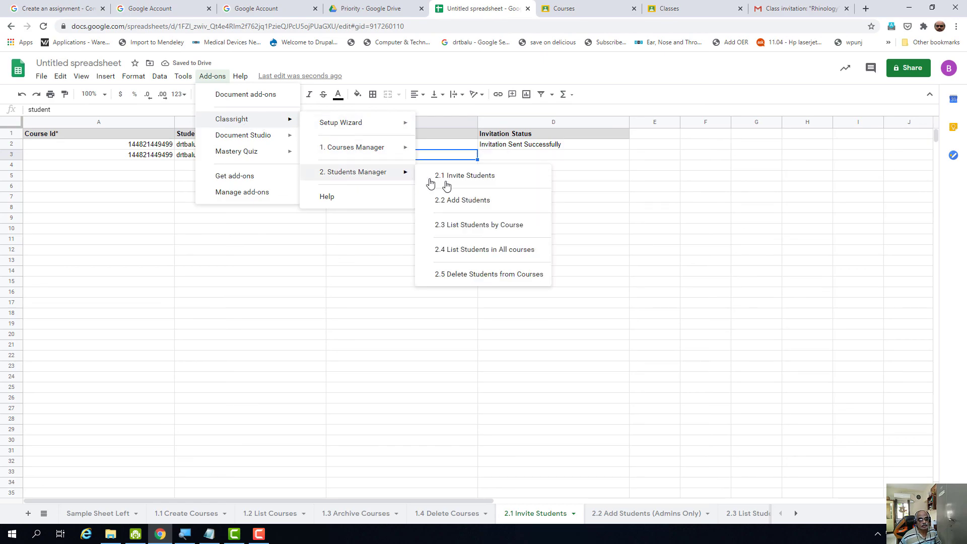
left_click(484, 184)
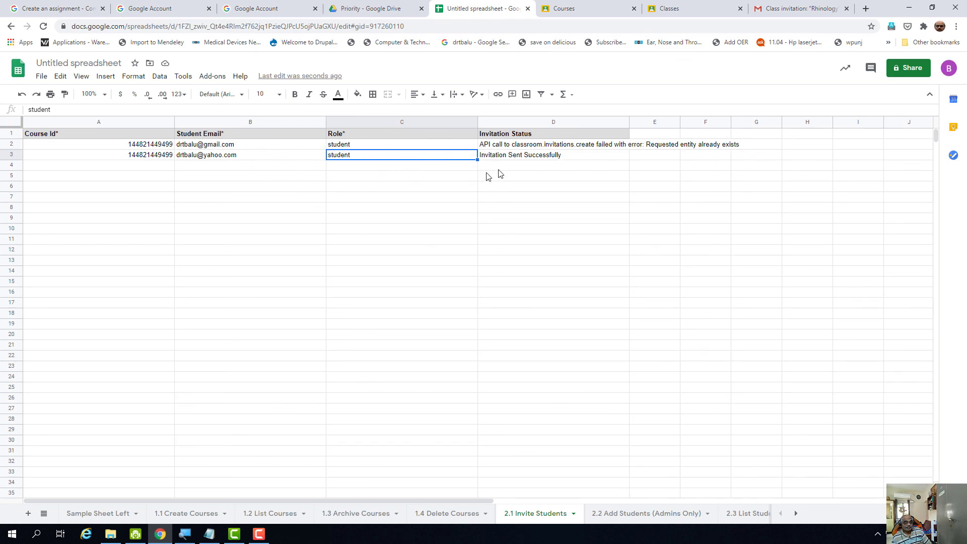
left_click(366, 146)
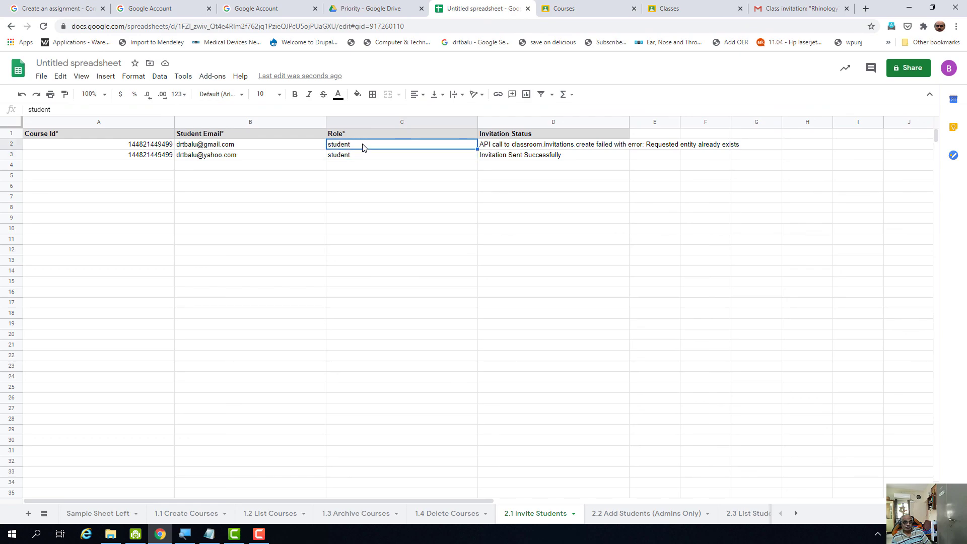